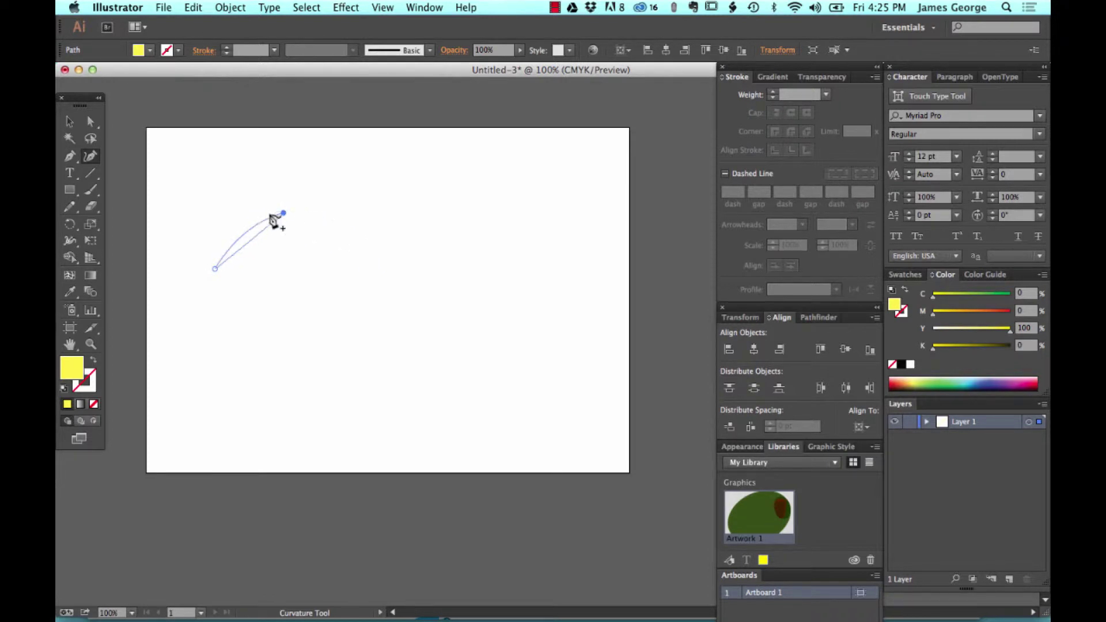
- Draw a yellow arch curling inward into a spiral with the Curvature tool, ending with a corner point inside the curl
key("Escape")
left_click(284, 213)
left_click(353, 257)
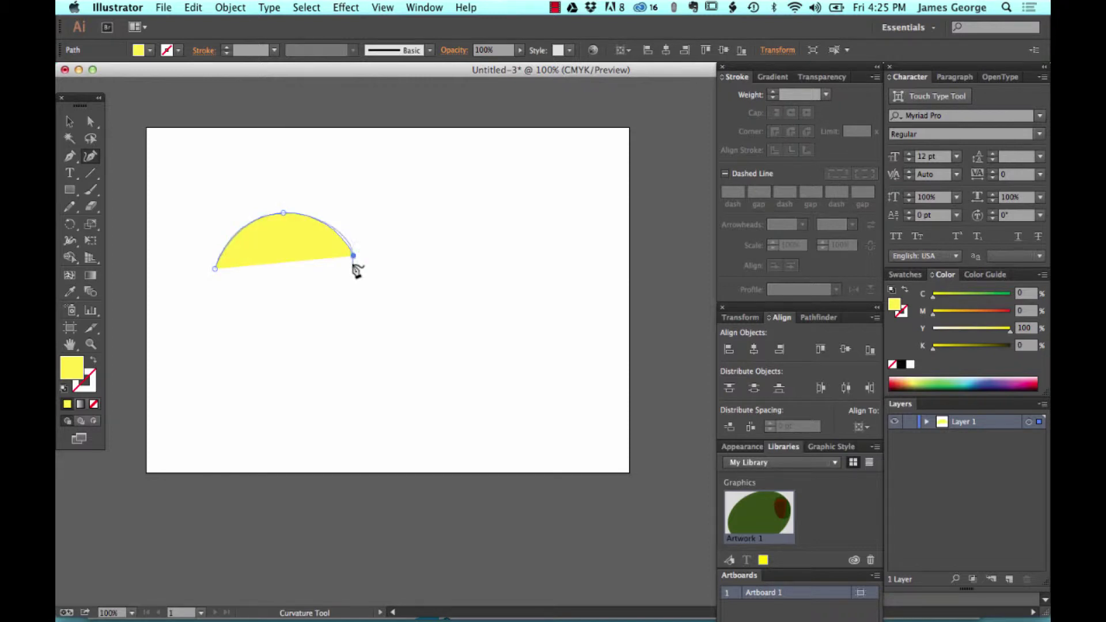
left_click(300, 332)
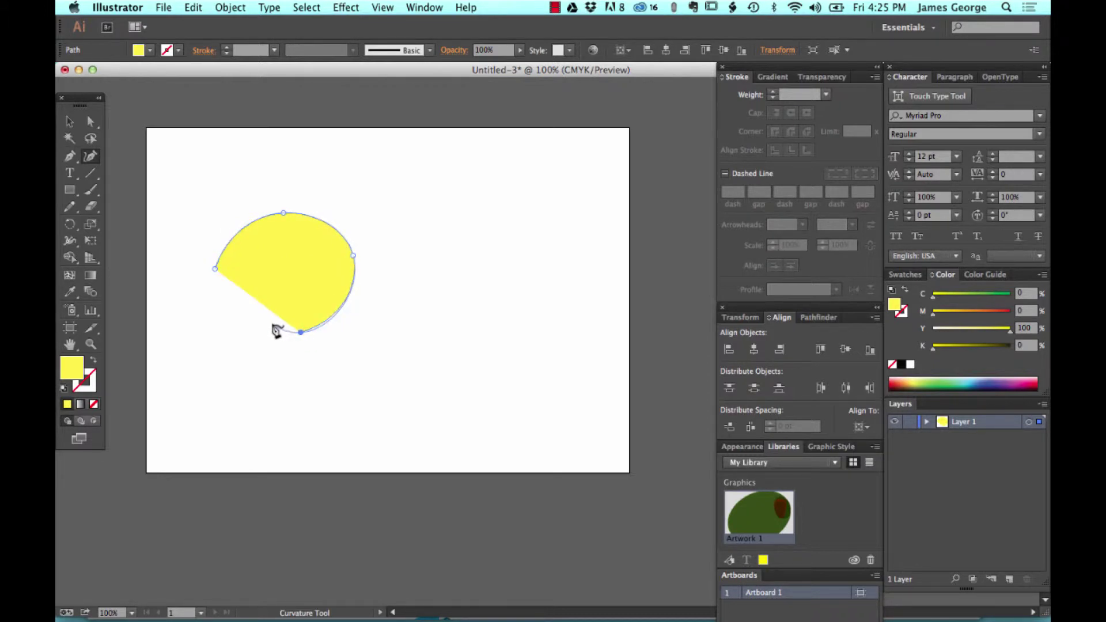
left_click(267, 298)
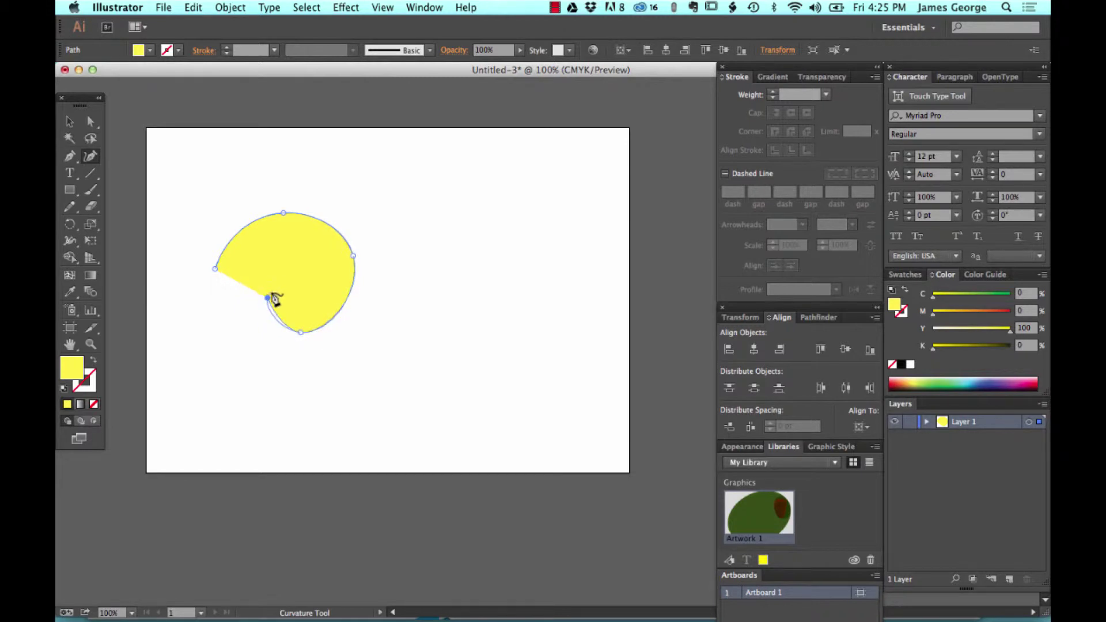
left_click(316, 272)
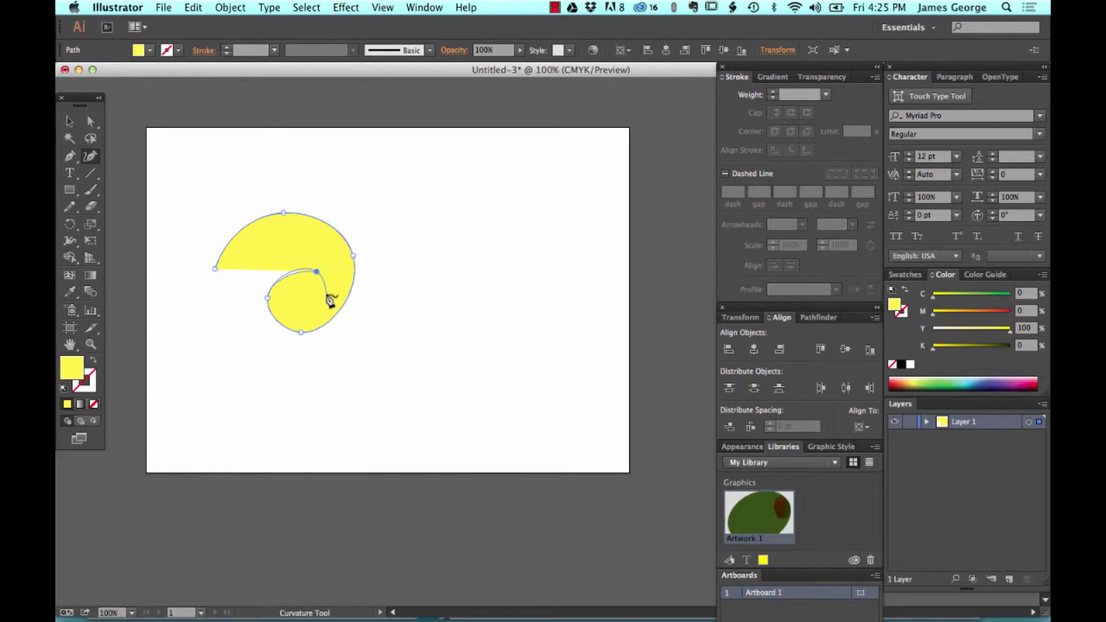
left_click(327, 296)
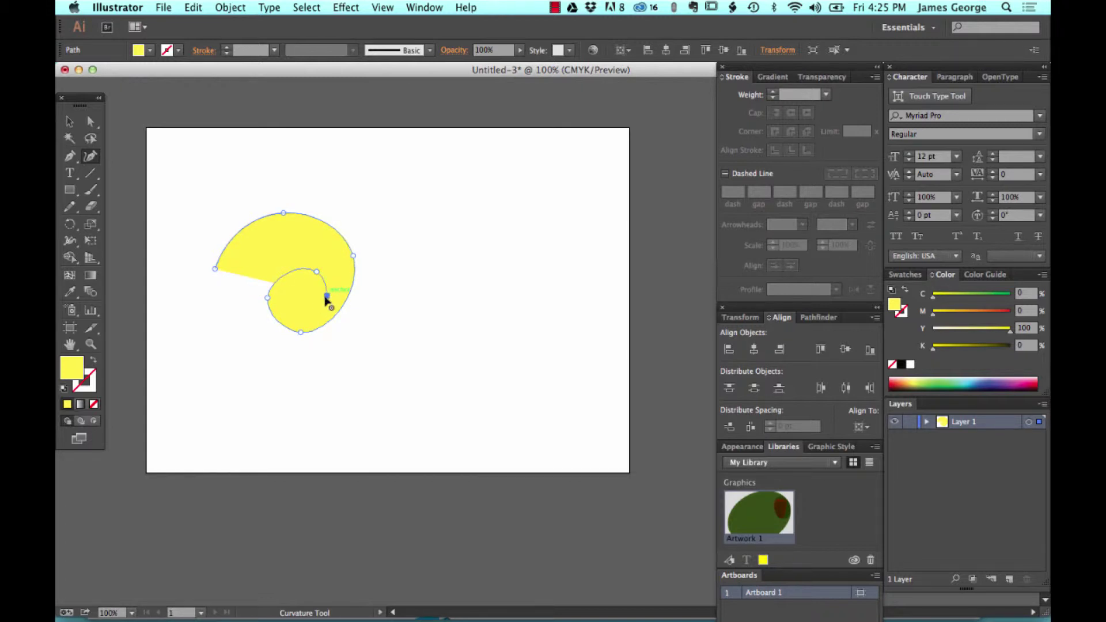
left_click(293, 312)
left_click(293, 312)
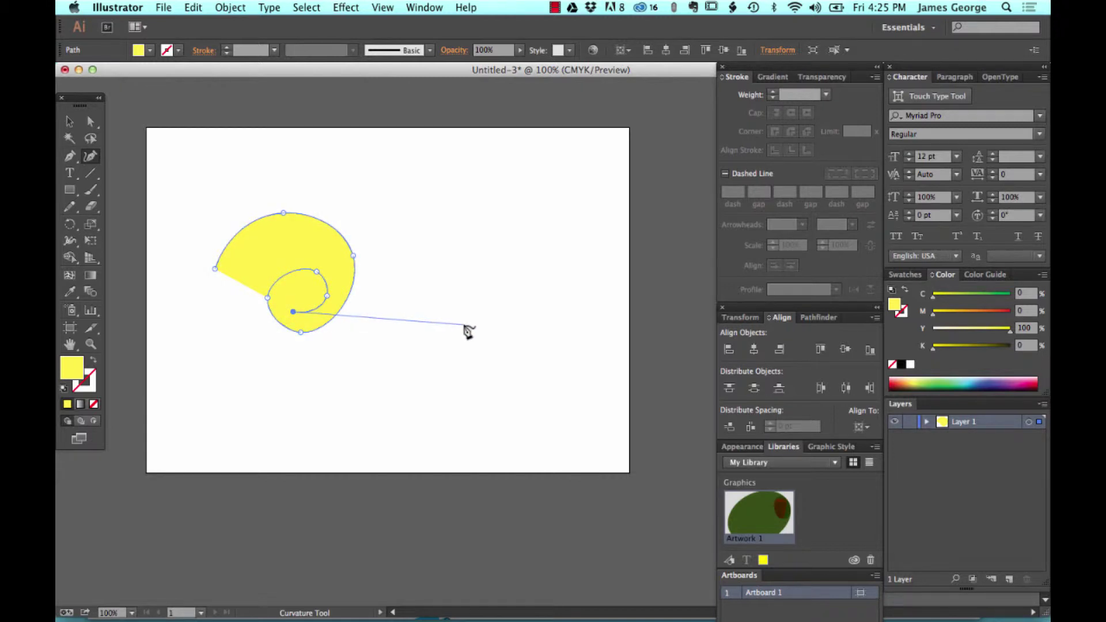
- Extend the path with a straight segment to a corner point, add a rounded lobe, and close it with a curved underside
left_click(463, 325)
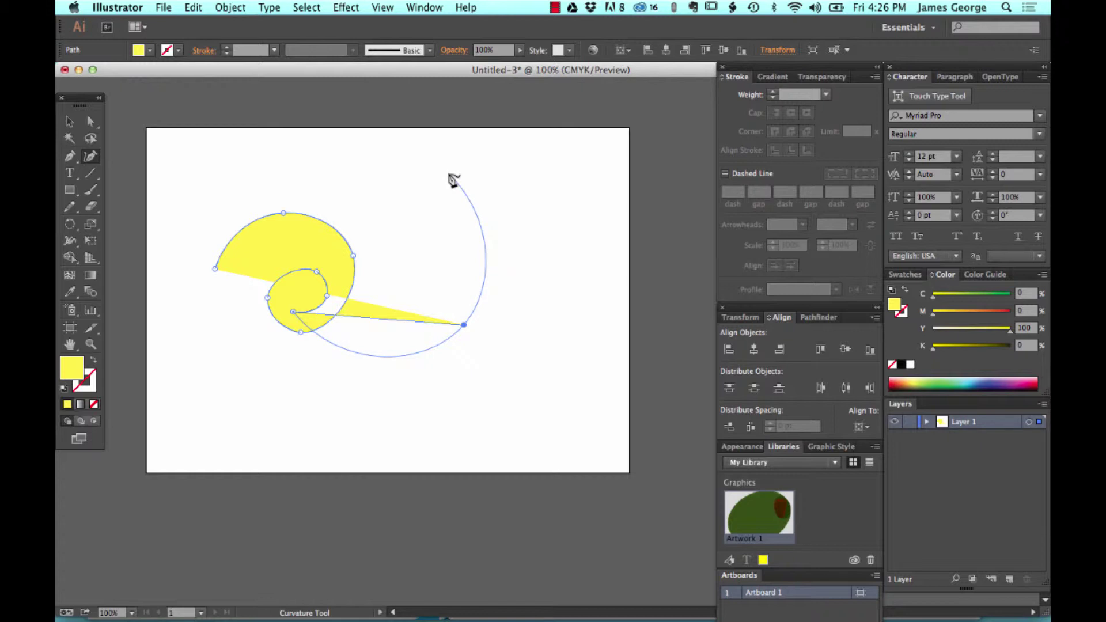
double_click(466, 327)
left_click(465, 219)
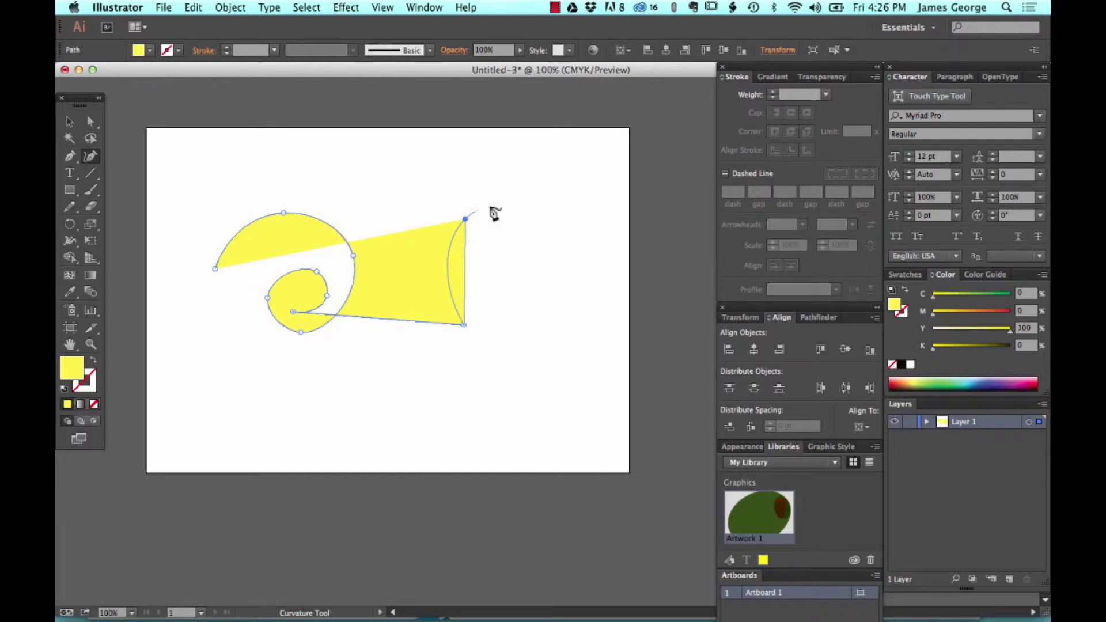
left_click(558, 214)
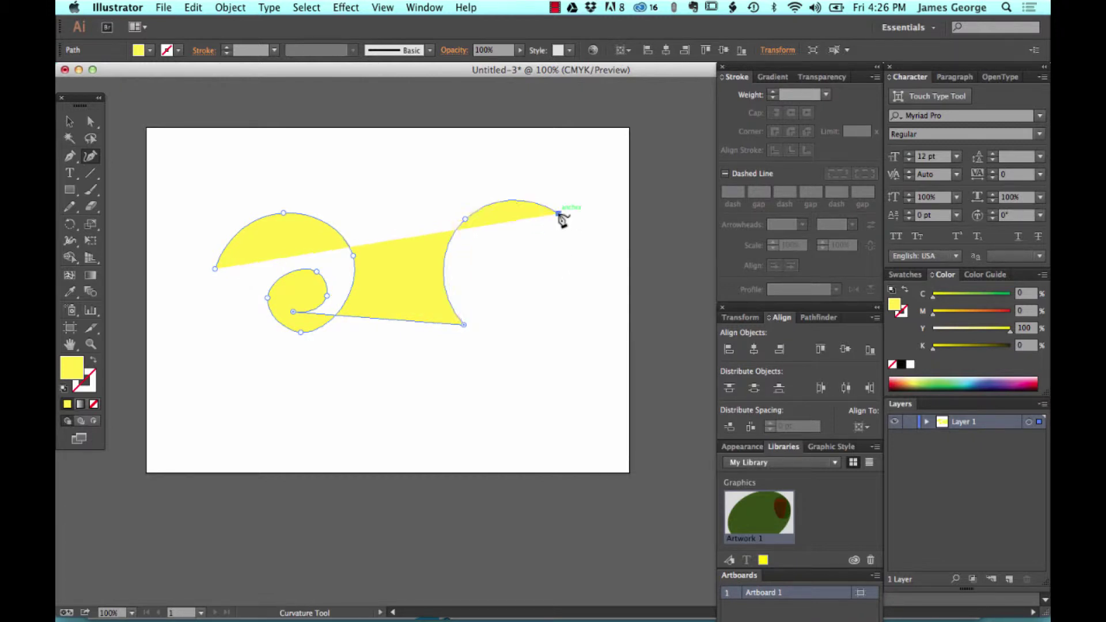
left_click(557, 324)
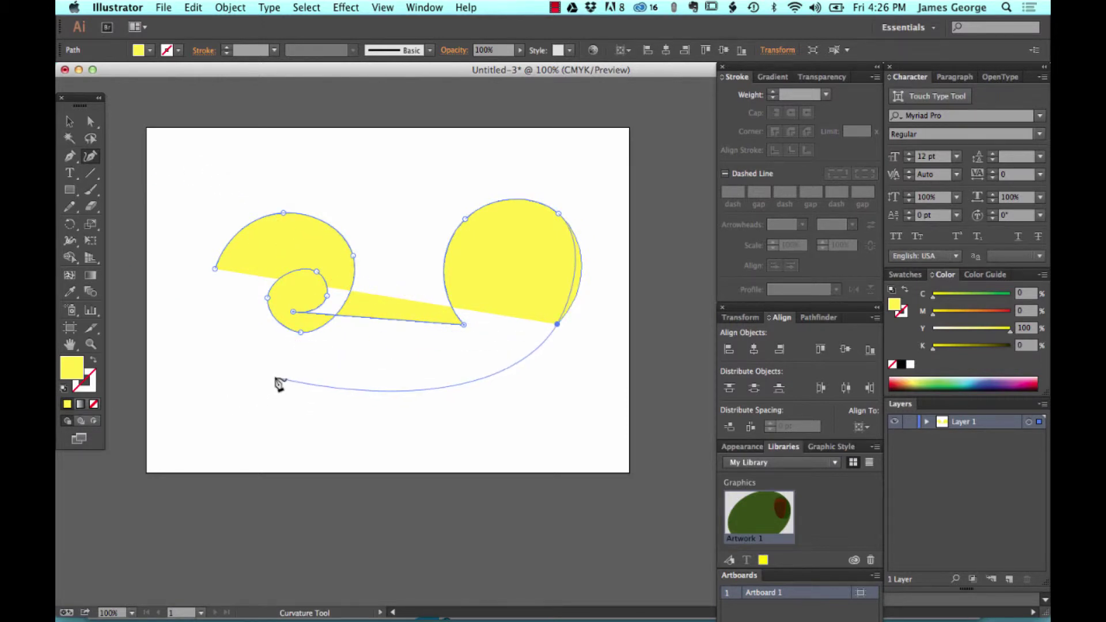
left_click(310, 384)
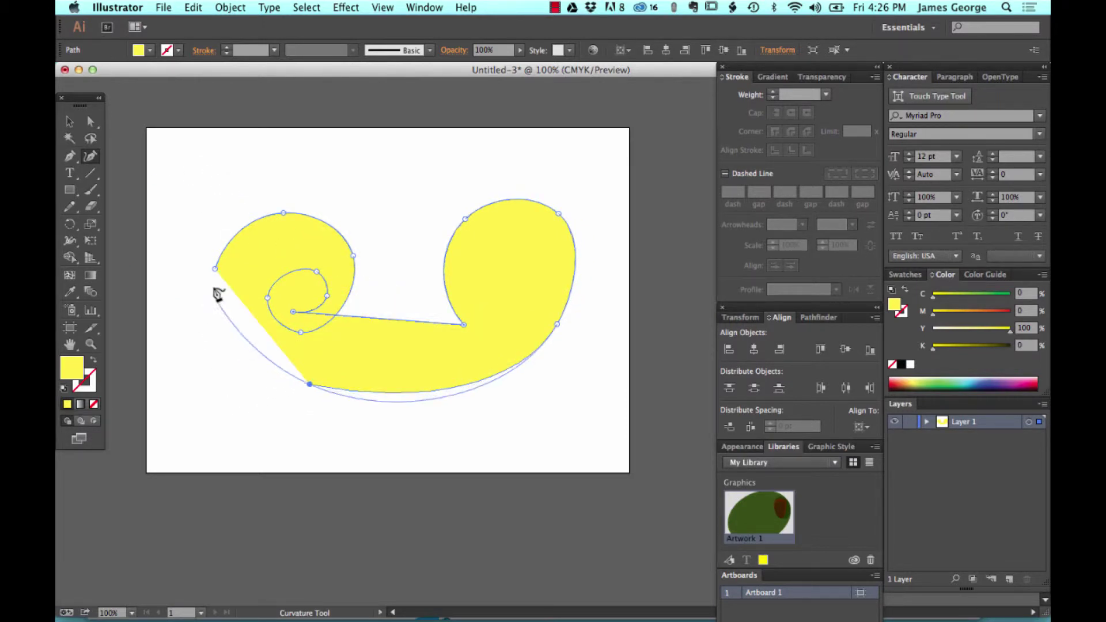
left_click(215, 270)
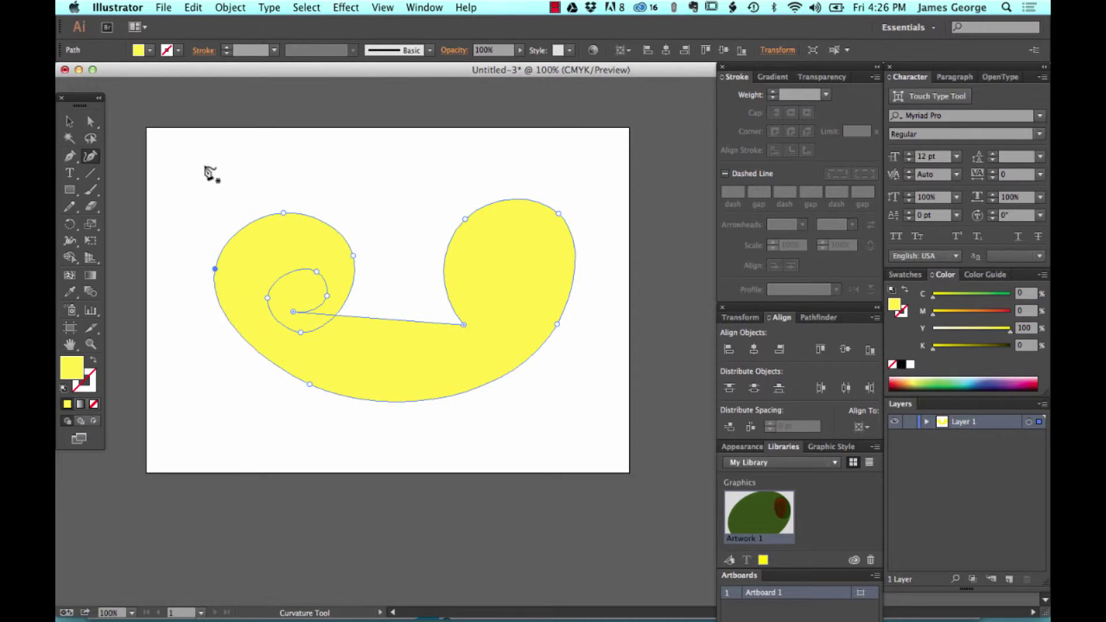
- Delete the closed yellow curved shape from the artboard
key("v")
key("Delete")
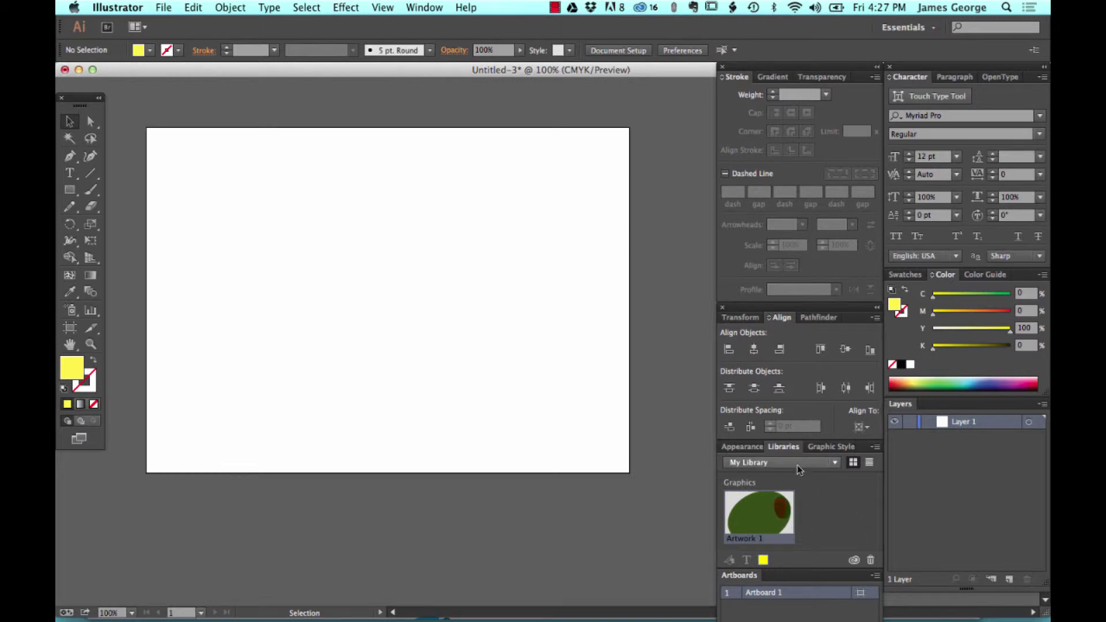
- Examine the library choices offered, including My Library and the option to create a new library
left_click(779, 462)
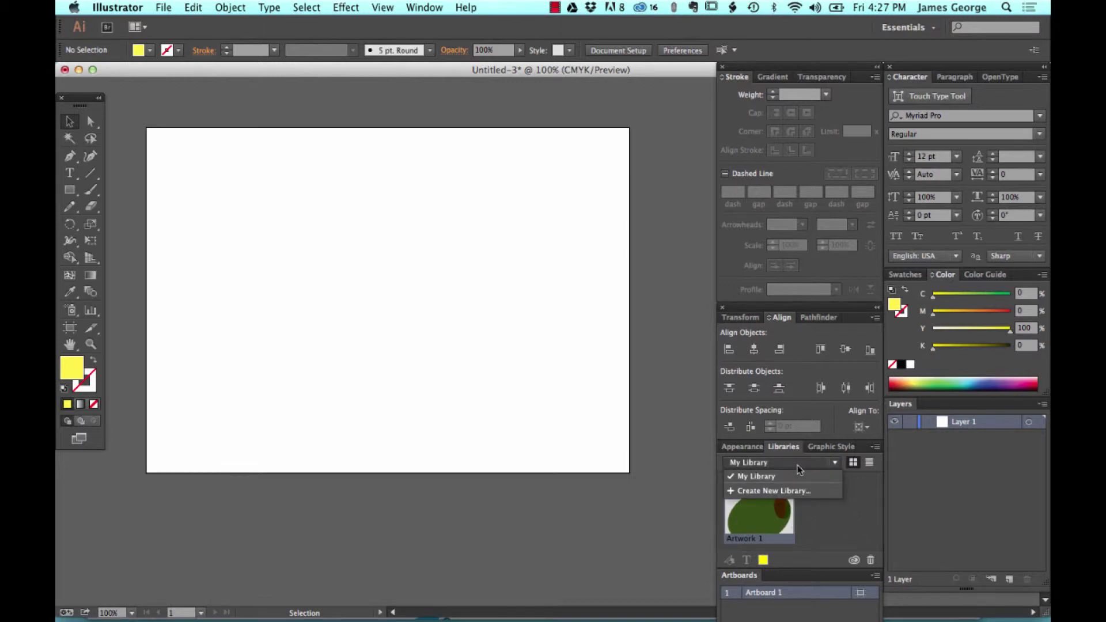
left_click(822, 513)
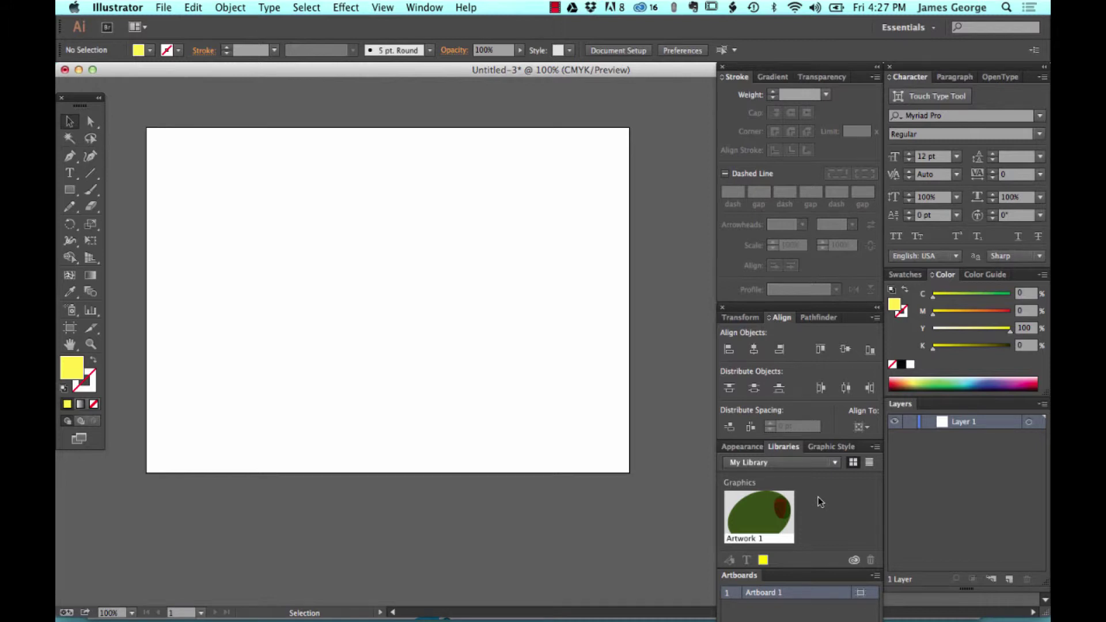
left_click(793, 465)
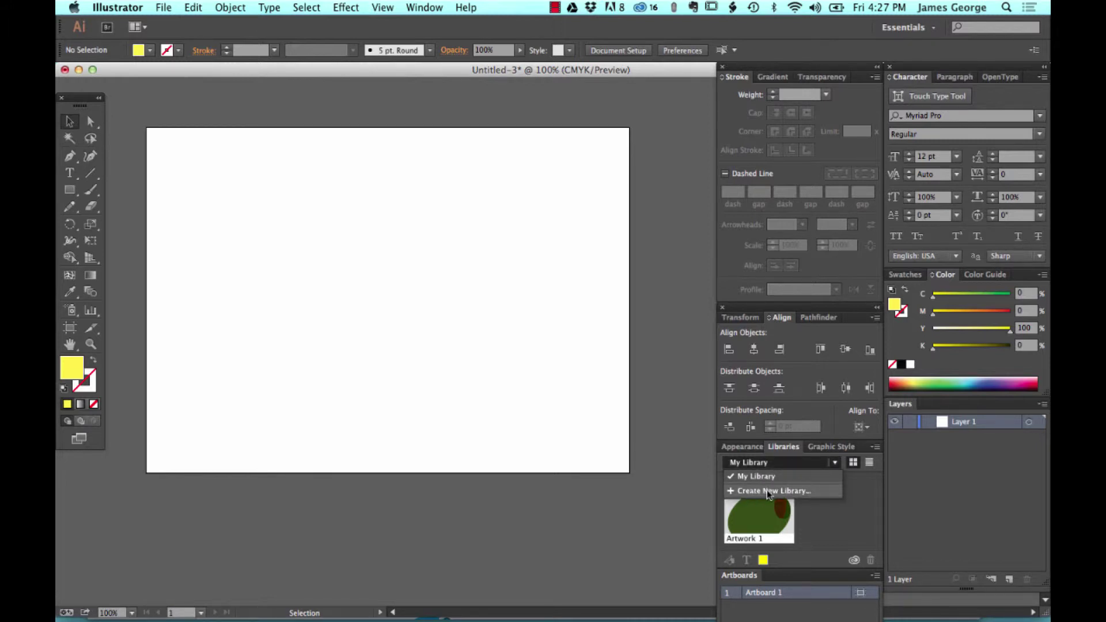
left_click(862, 517)
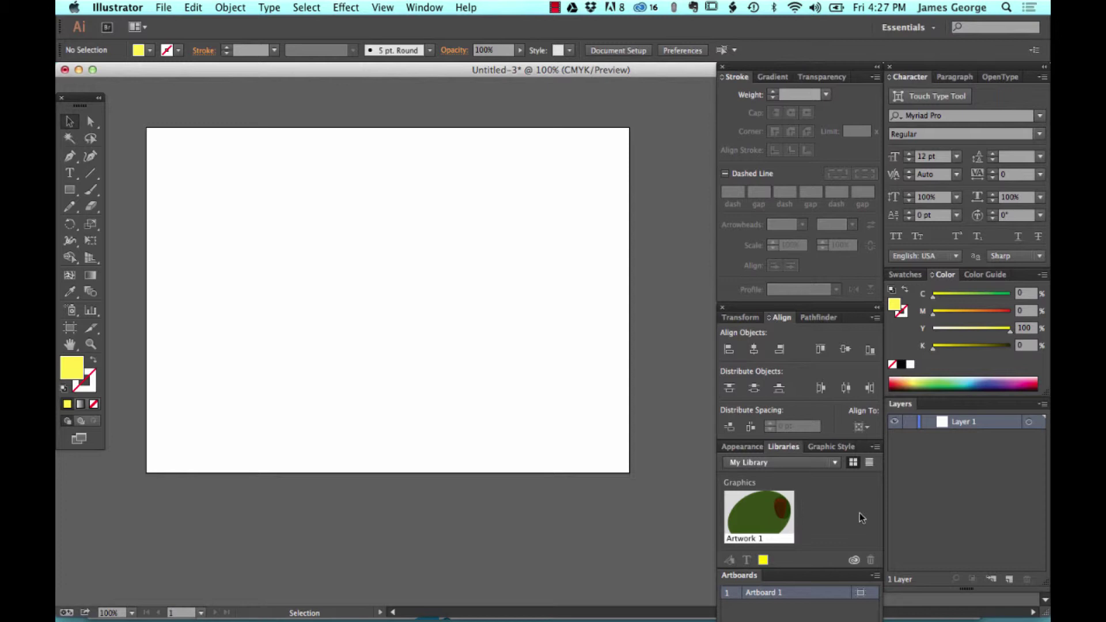
left_click(803, 464)
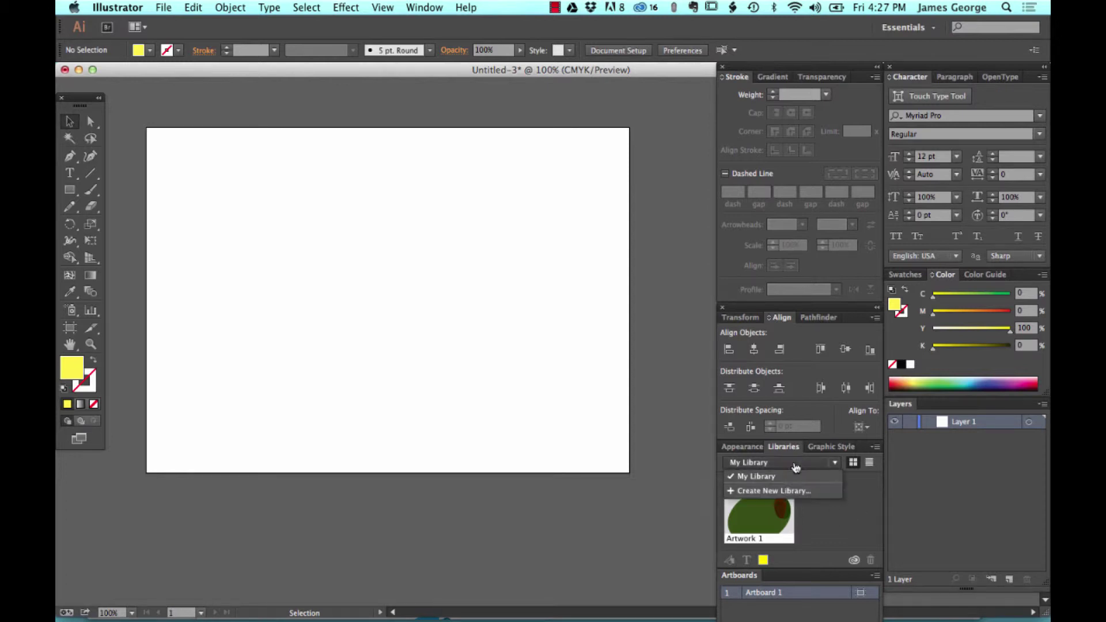
left_click(834, 511)
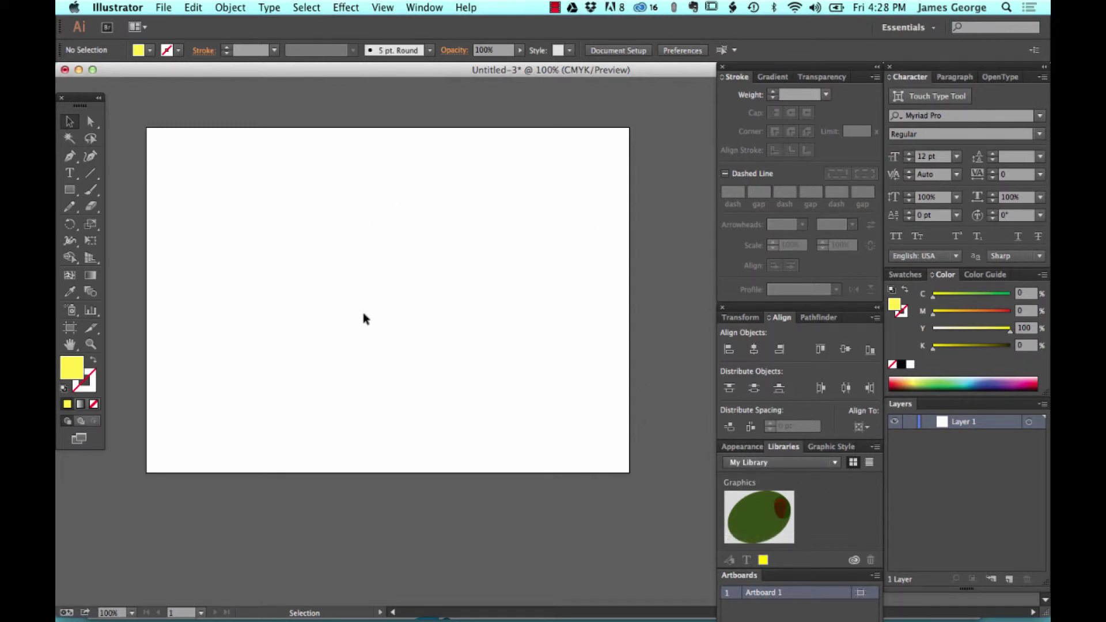
left_click(785, 461)
left_click(848, 527)
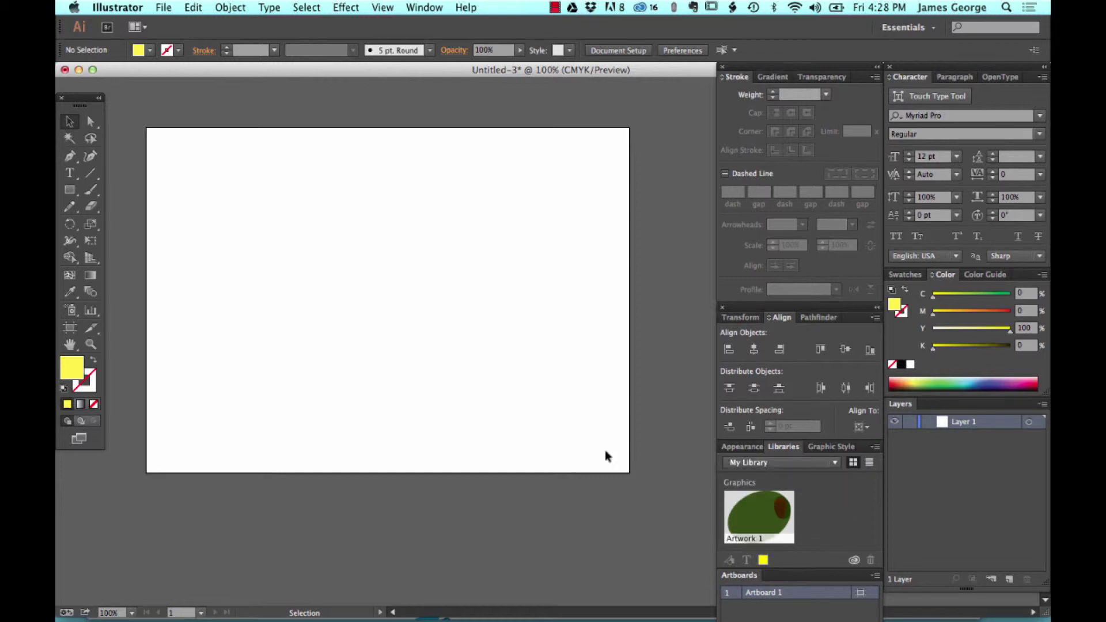
- Place the olive graphic Artwork 1 from My Library into the document and deselect it
right_click(756, 508)
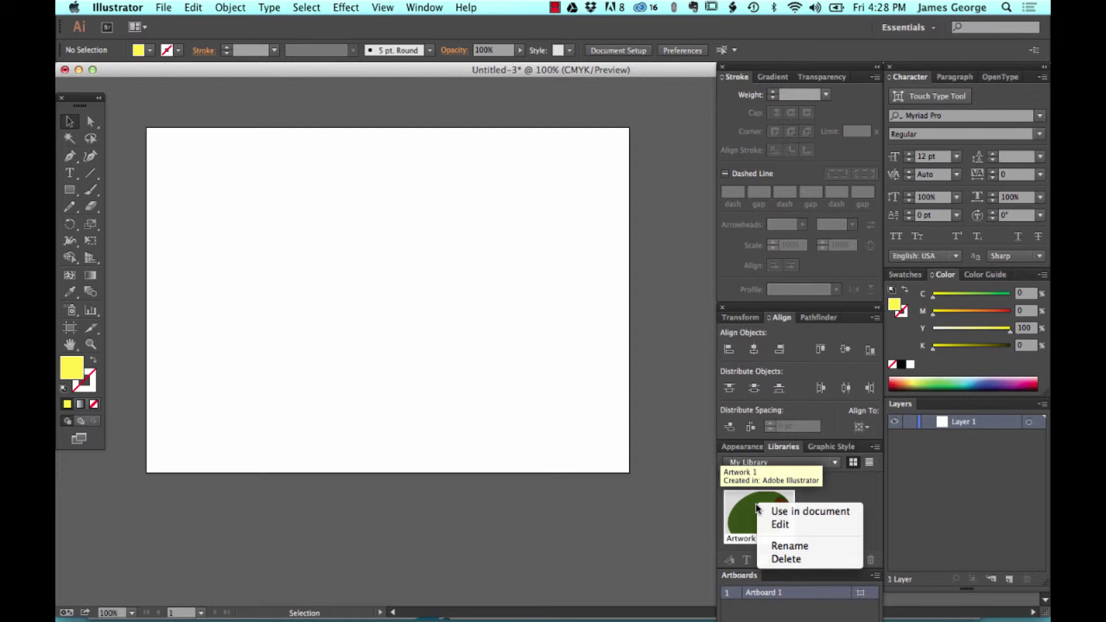
left_click(800, 517)
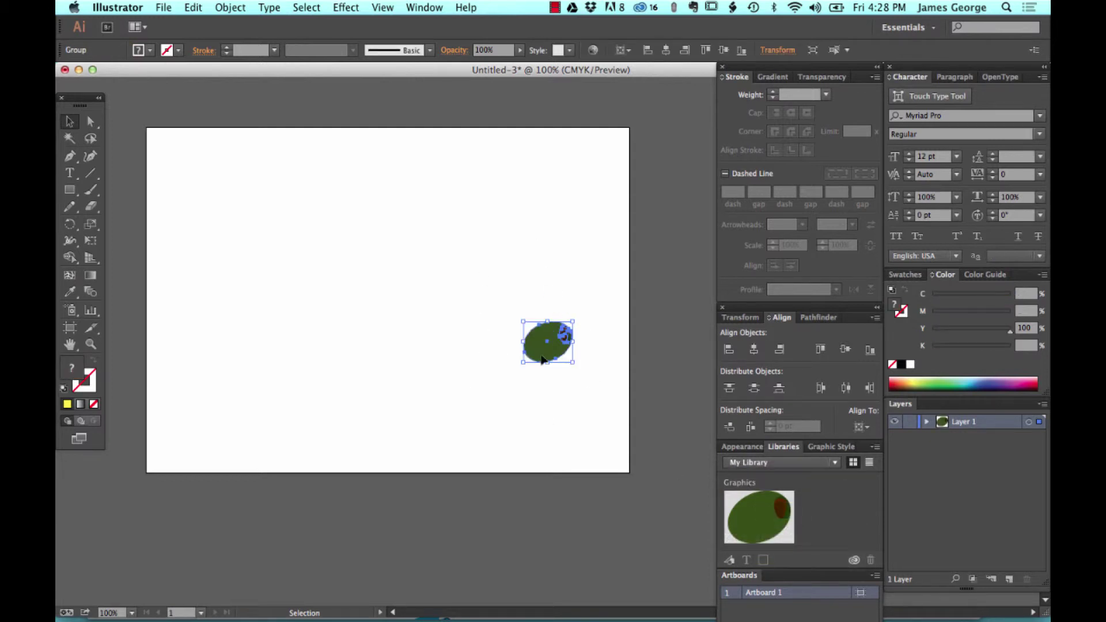
left_click(506, 355)
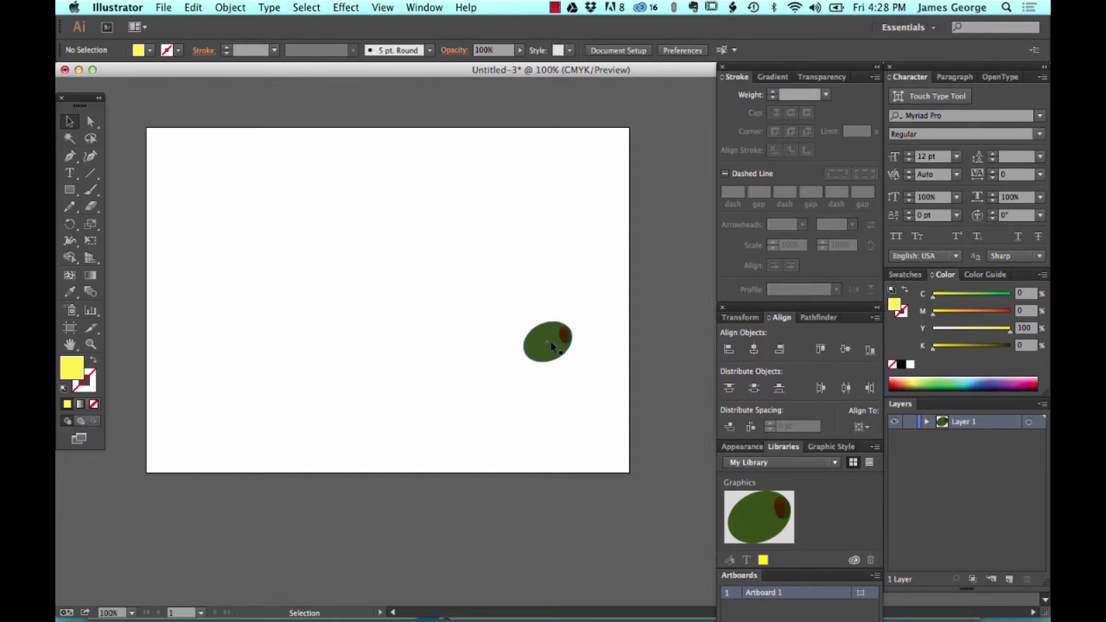
- Enlarge the placed olive to roughly three times its size and move it to the middle of the artboard
left_click(533, 344)
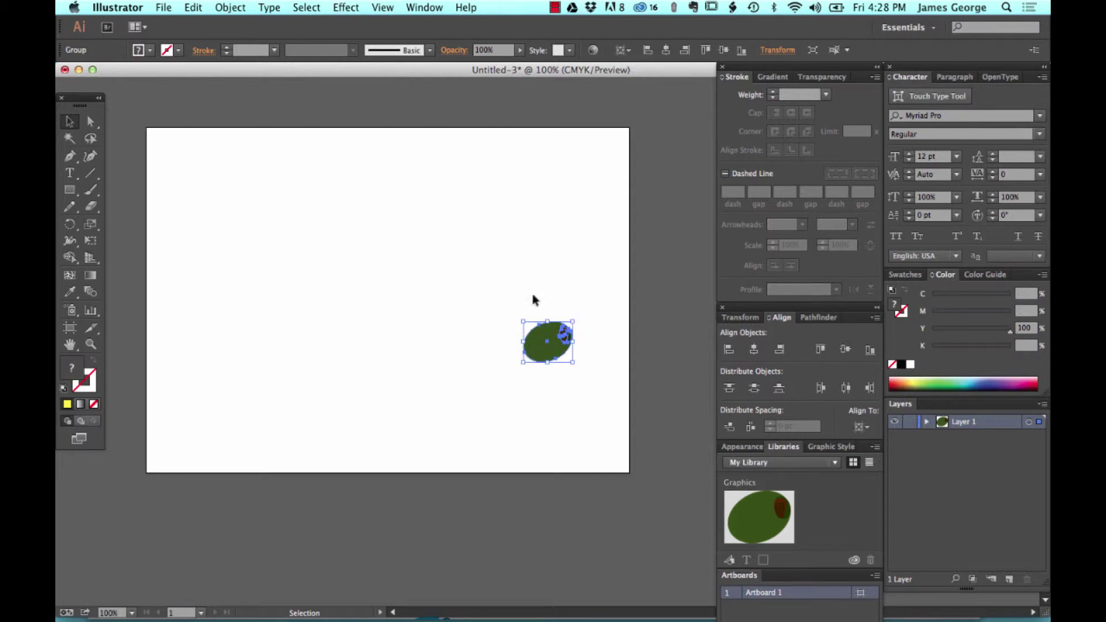
left_click_drag(524, 363, 356, 454)
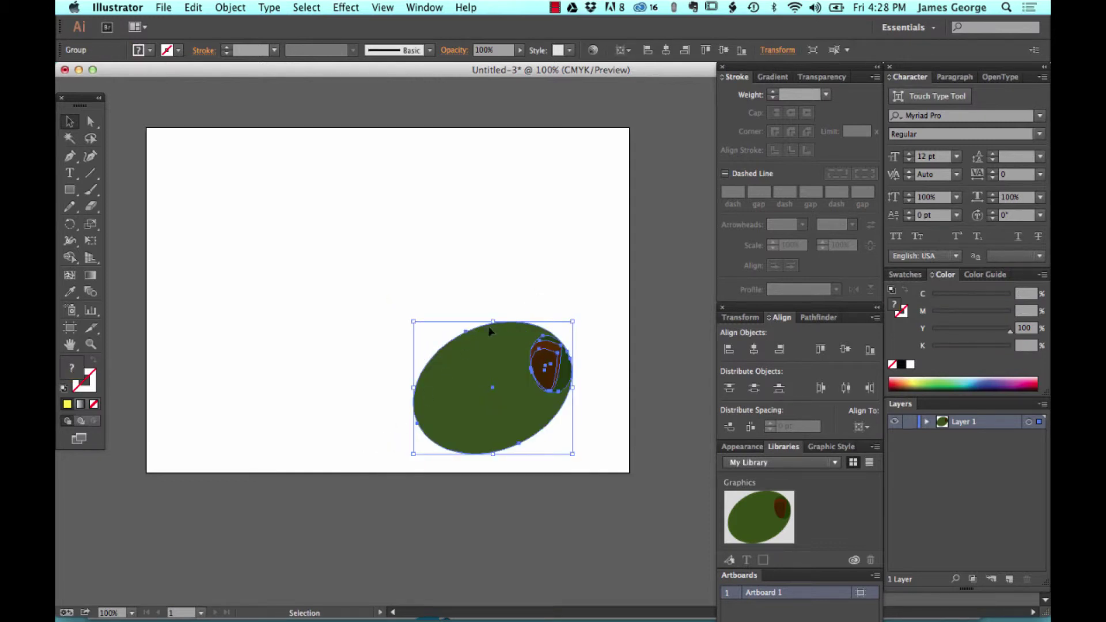
left_click(530, 309)
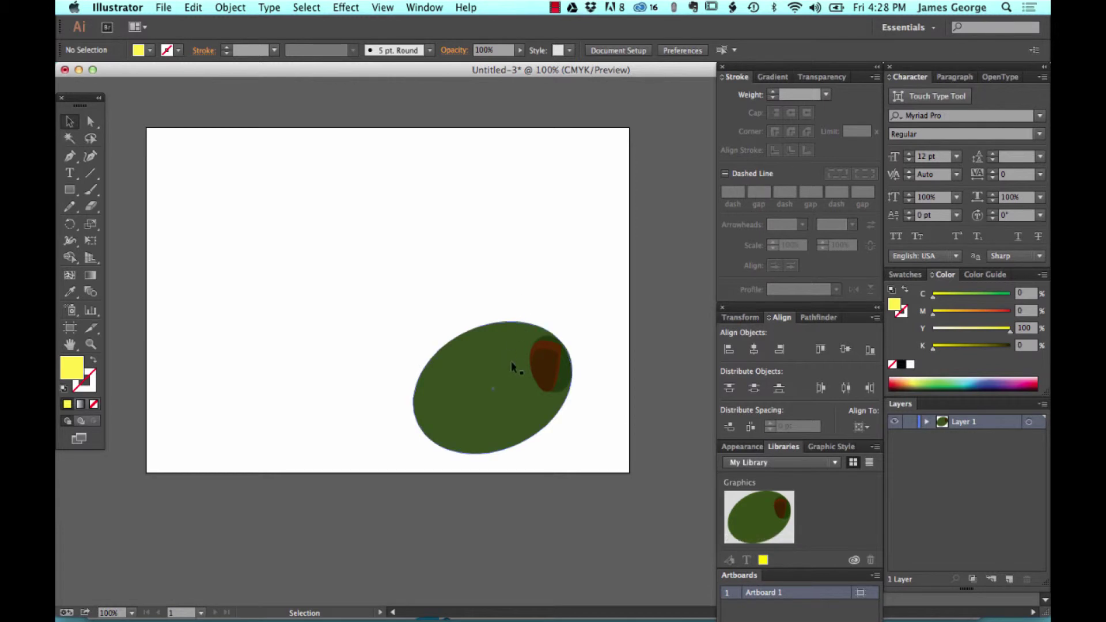
left_click_drag(501, 343, 414, 245)
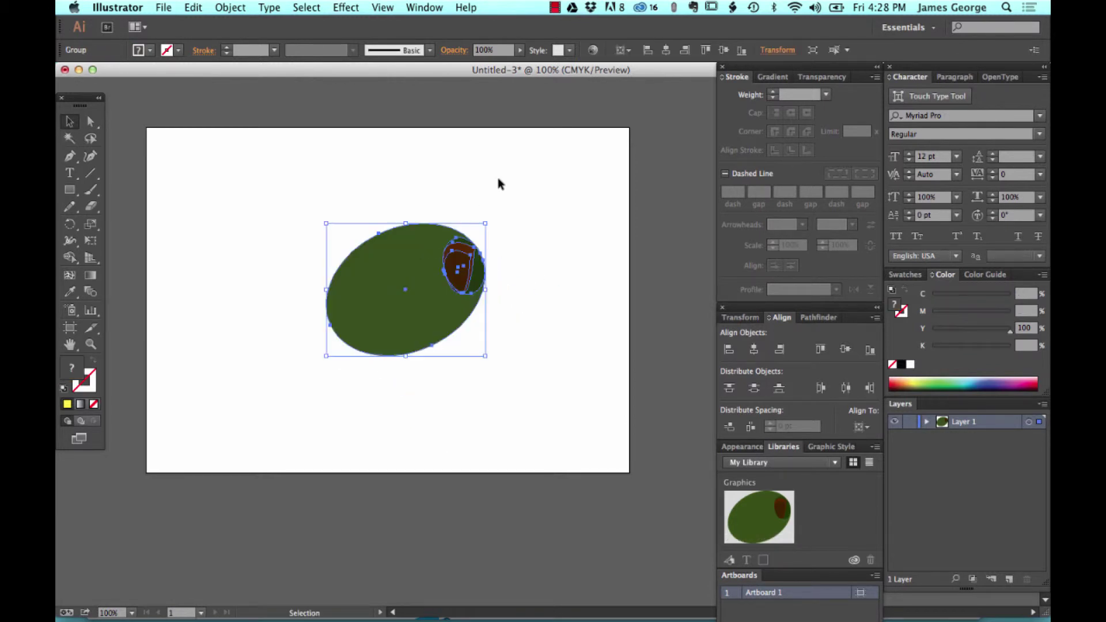
left_click(497, 174)
- Enter isolation mode on the olive group and select its green body path
left_click(400, 302)
double_click(397, 272)
left_click(396, 271)
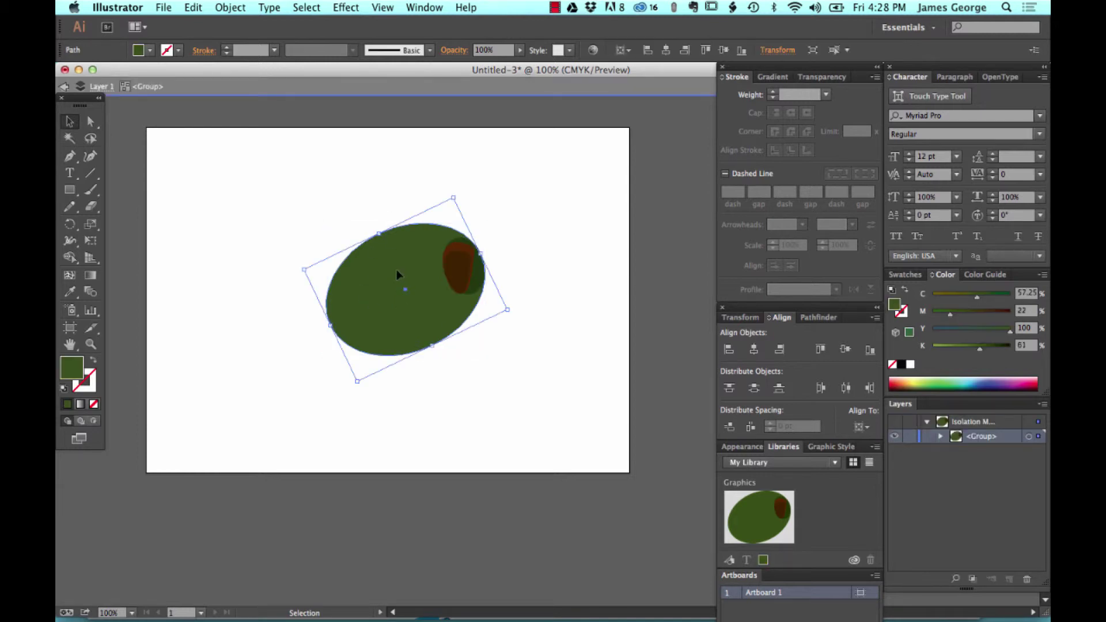
key("a")
key("v")
key("a")
key("v")
- Delete the green body's anchor point next to the red pimento, leaving the other anchors of the path
left_click(90, 121)
left_click(219, 162)
left_click(394, 262)
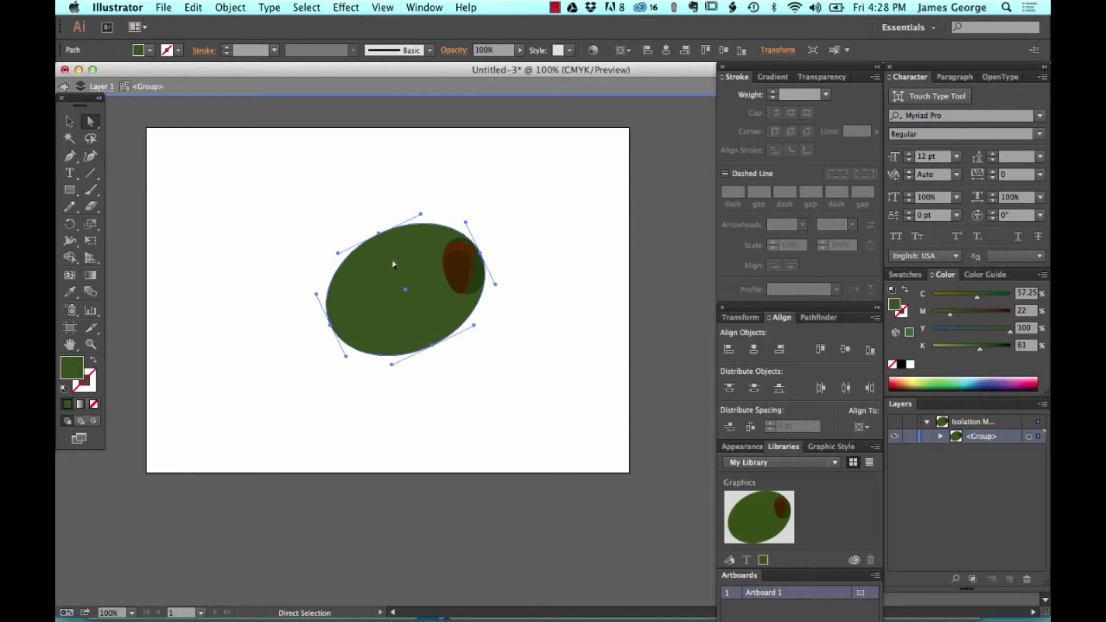
left_click(480, 254)
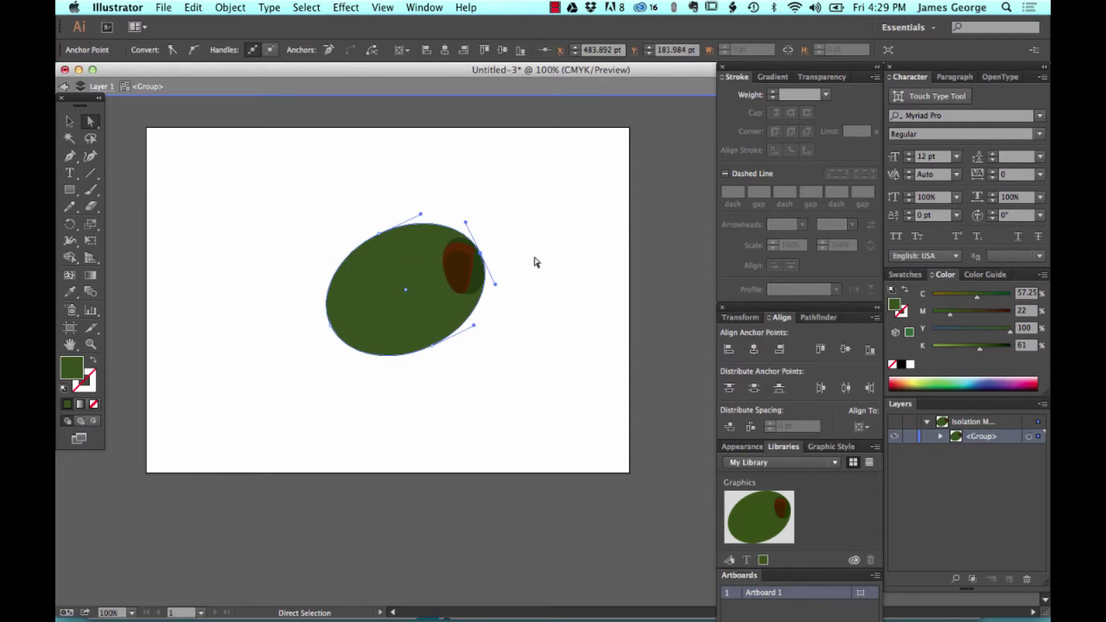
key("super+a")
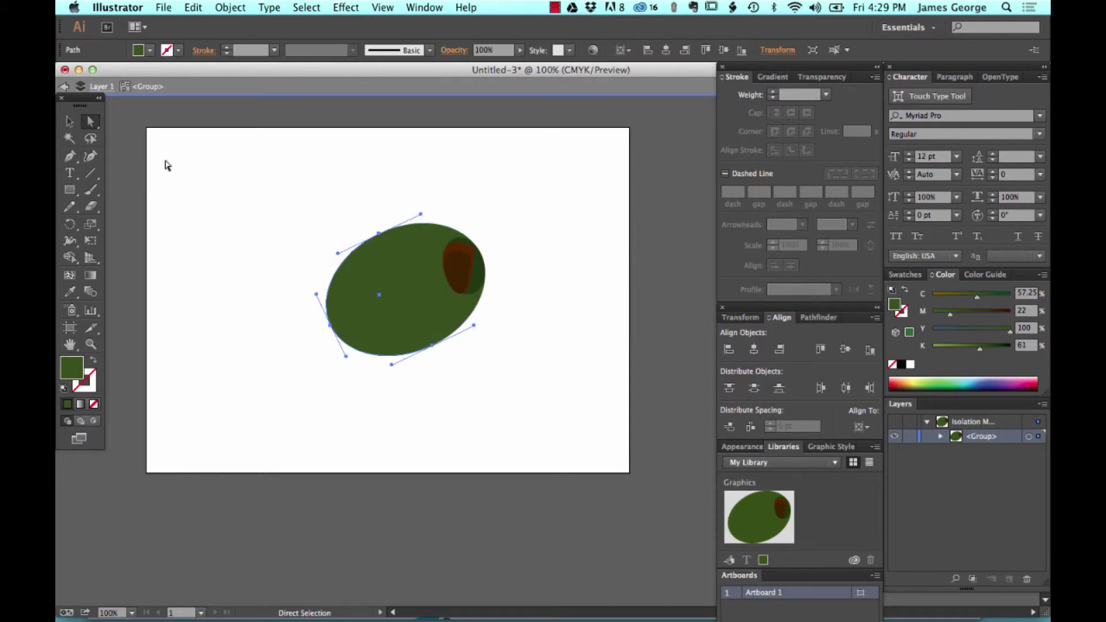
- Close the opened green path with the Pen tool, joining its upper anchor to its lower anchor with a curved segment
left_click(70, 156)
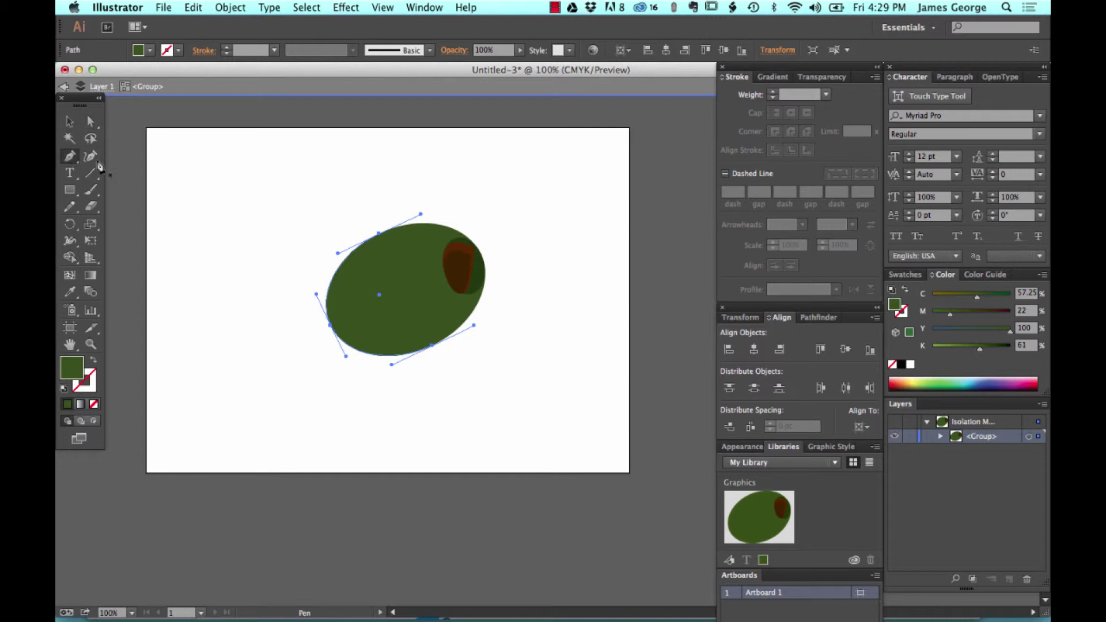
left_click(379, 233)
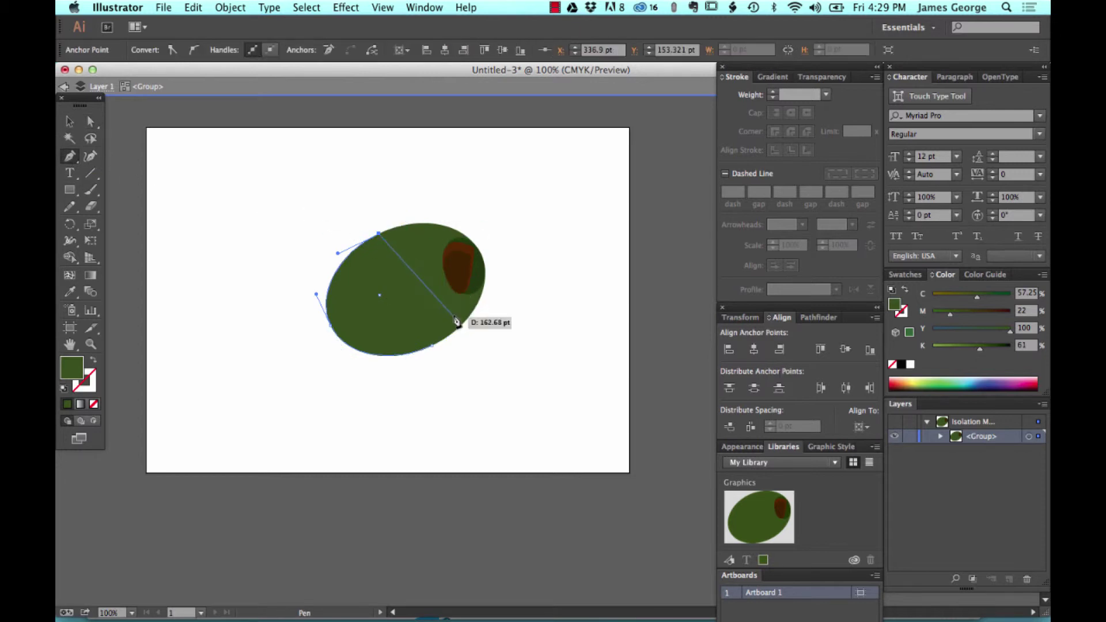
left_click(432, 346)
left_click_drag(434, 348, 485, 348)
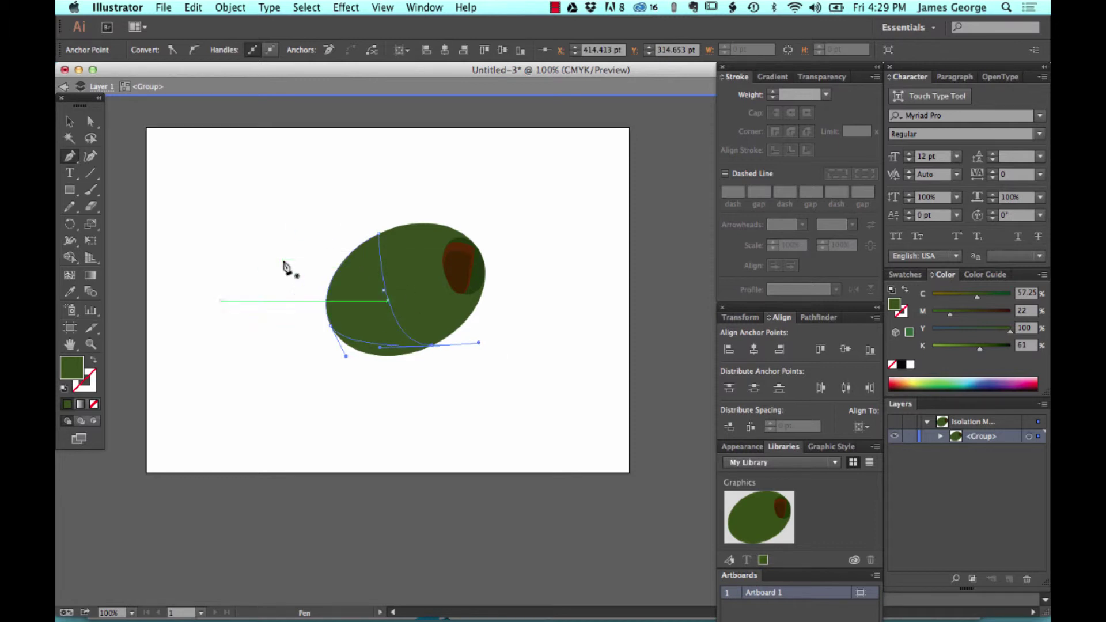
- Fill the closed path on the olive's lower-left half with the darker green 2E420E and deselect it
double_click(72, 368)
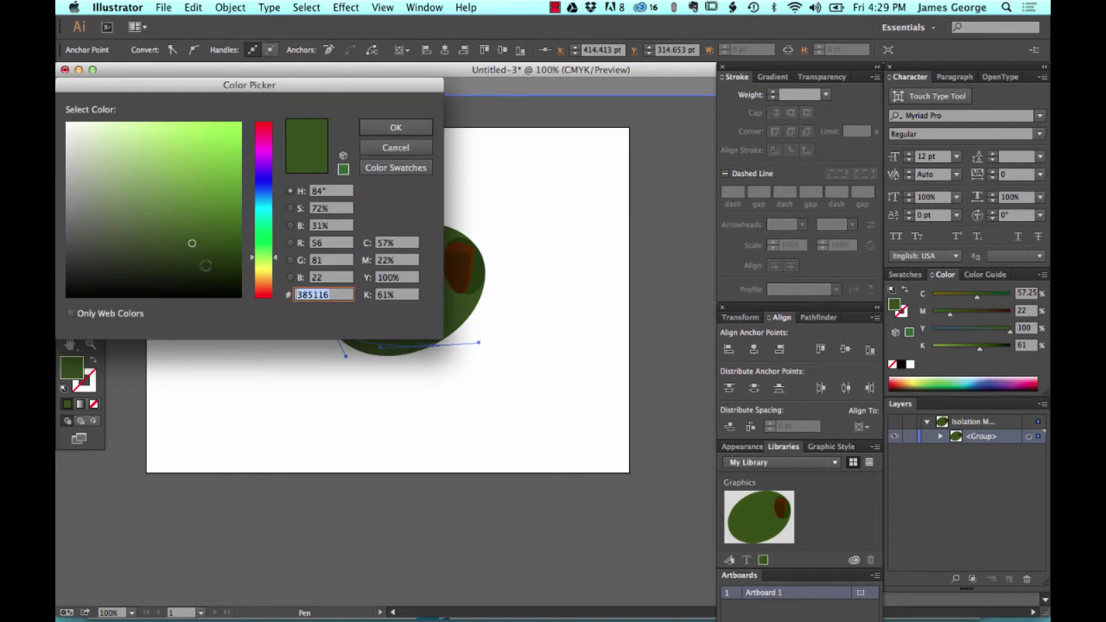
mouse_move(206, 265)
left_mouse_down()
mouse_move(197, 244)
mouse_move(205, 251)
left_mouse_up()
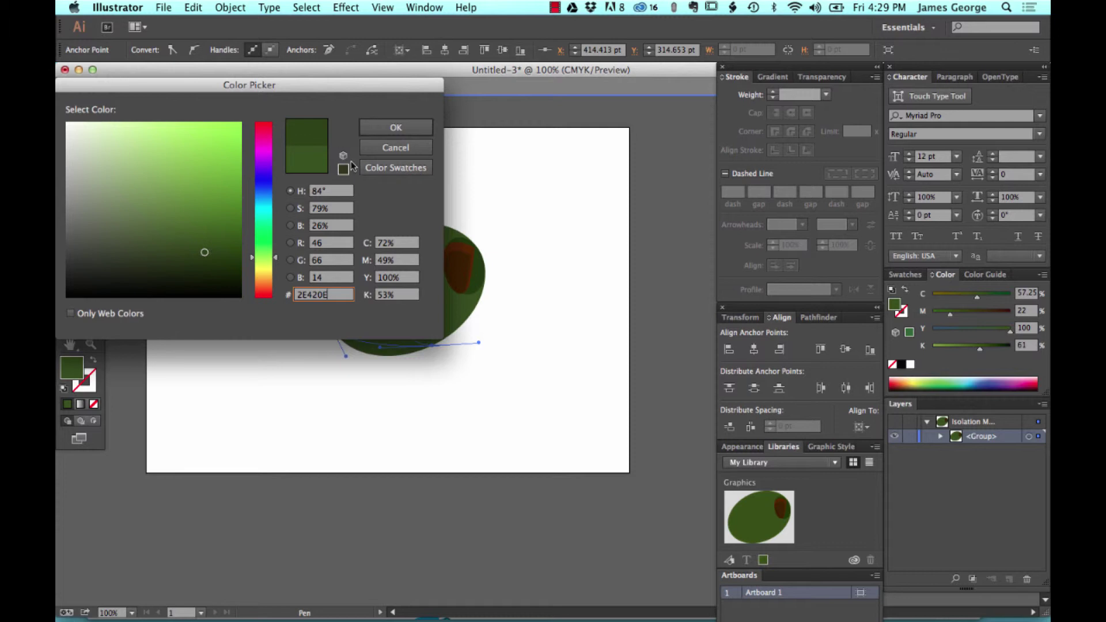
left_click(395, 127)
left_click(69, 121)
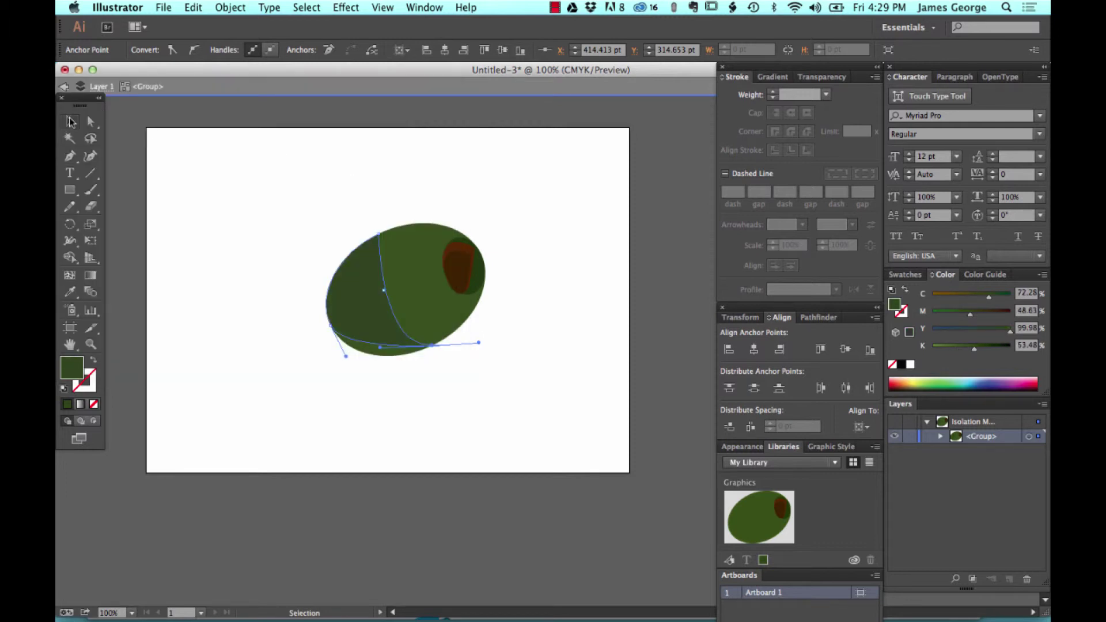
left_click(286, 180)
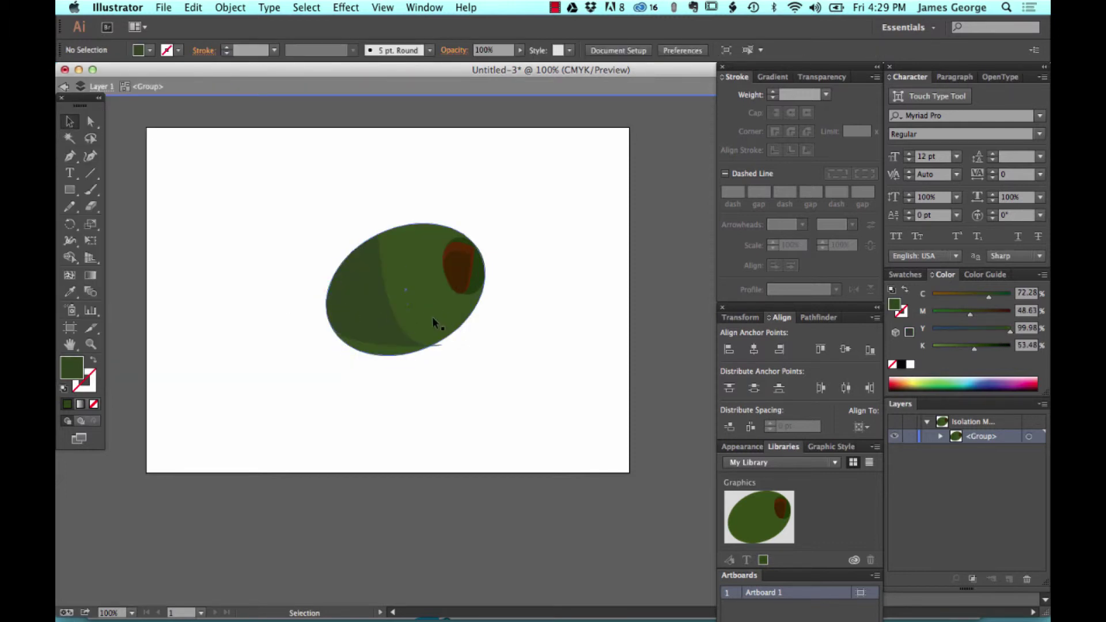
- Reshape the dark shadow path by adjusting its lower anchor's direction handles so its bottom edge follows the olive's outline and its inner edge bulges toward the pimento
left_click(91, 120)
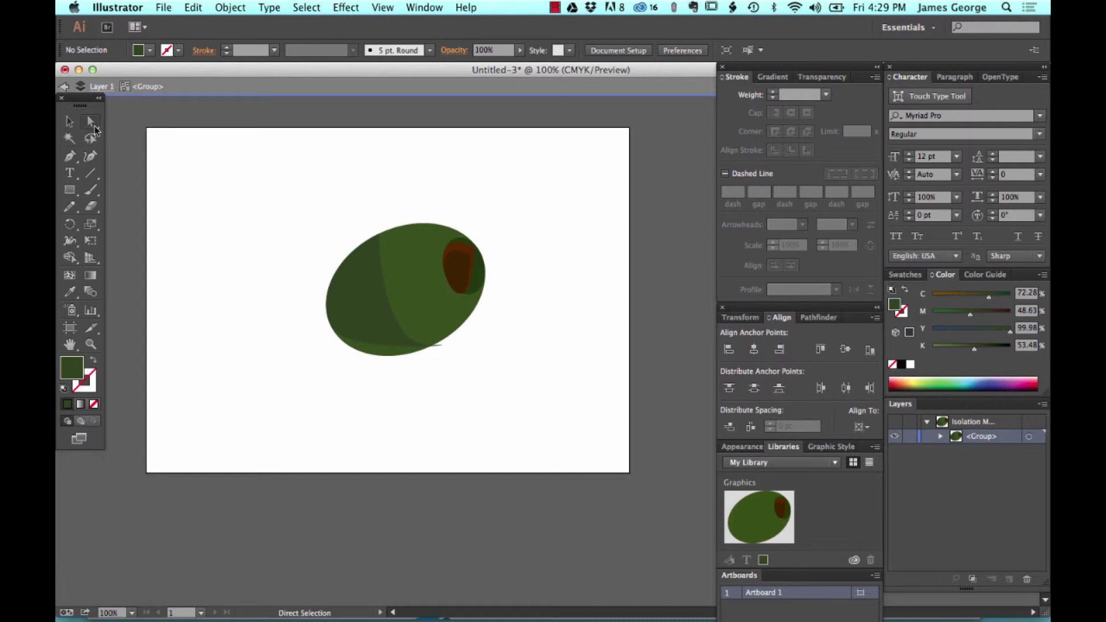
left_click(369, 342)
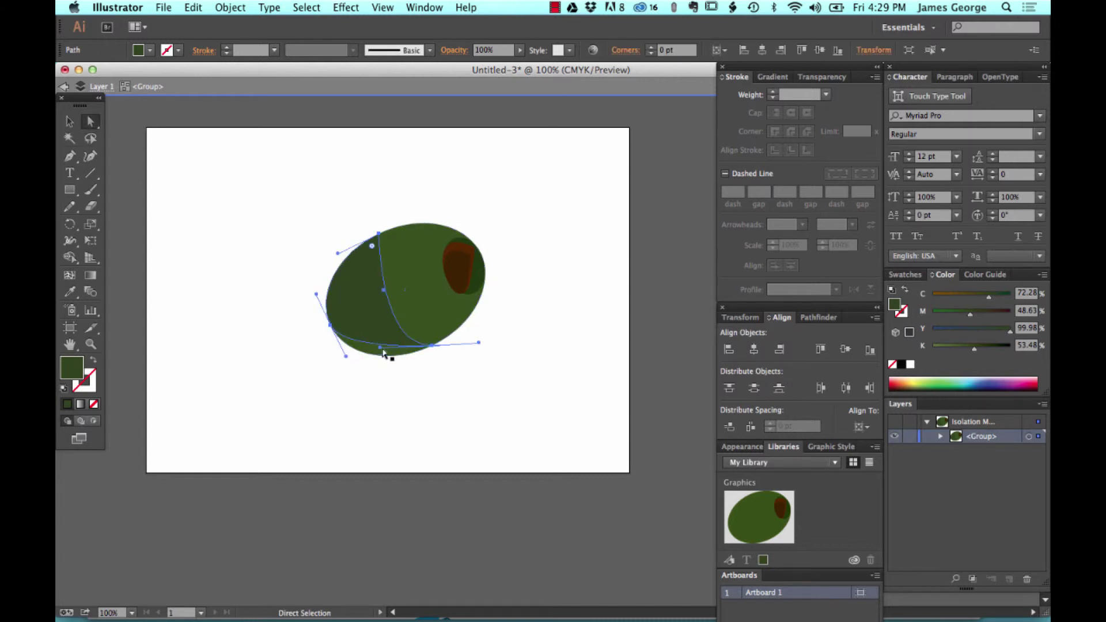
left_click_drag(383, 353, 383, 363)
left_click(460, 372)
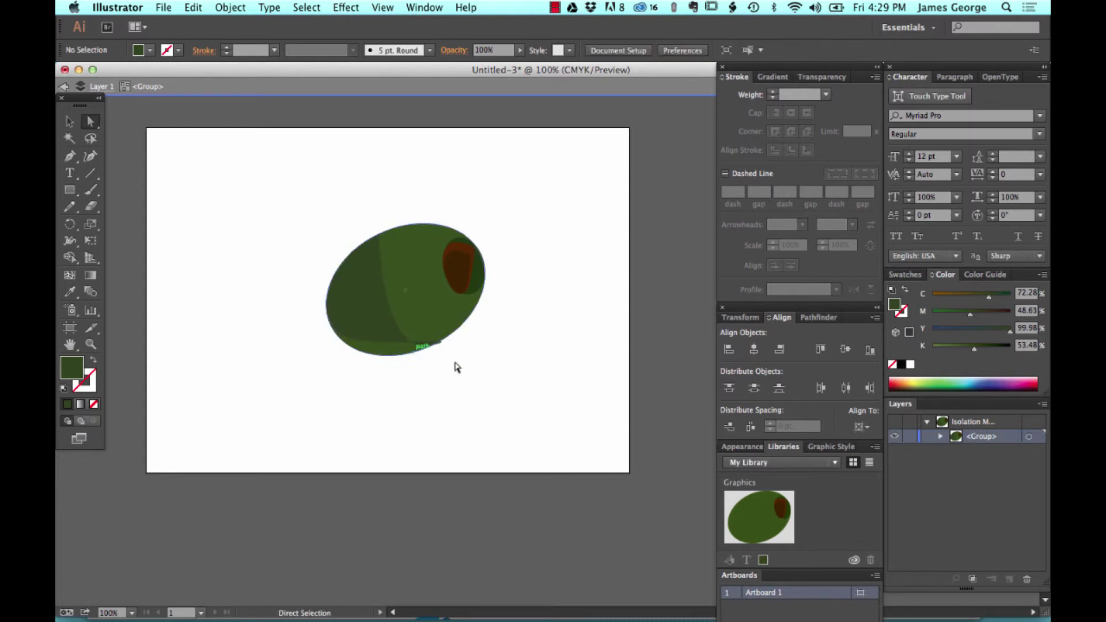
left_click(431, 346)
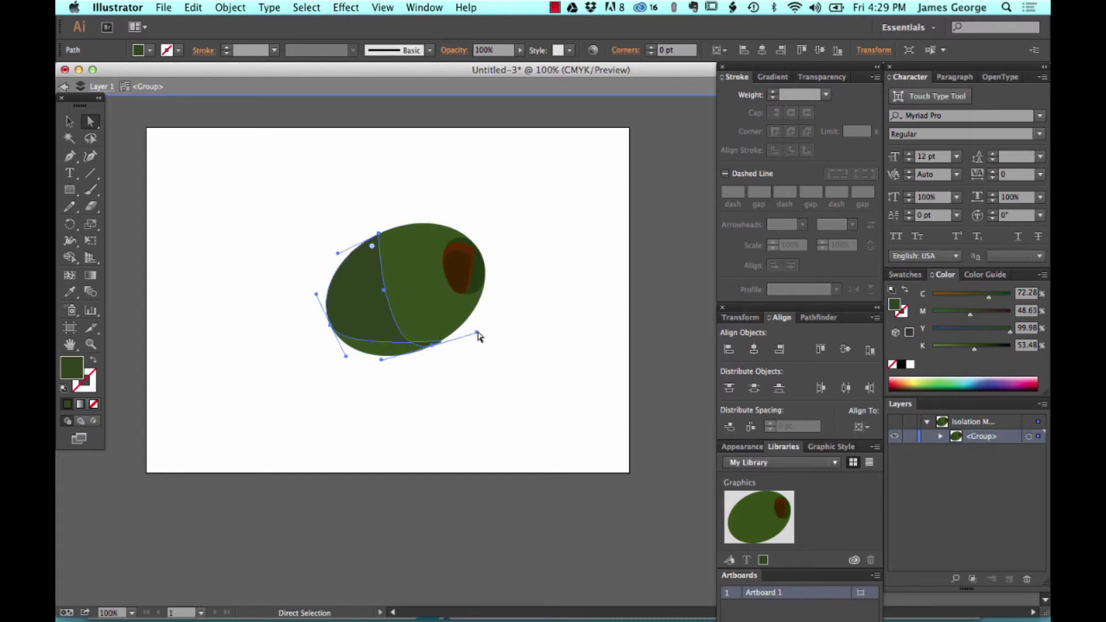
left_click_drag(477, 334, 388, 364)
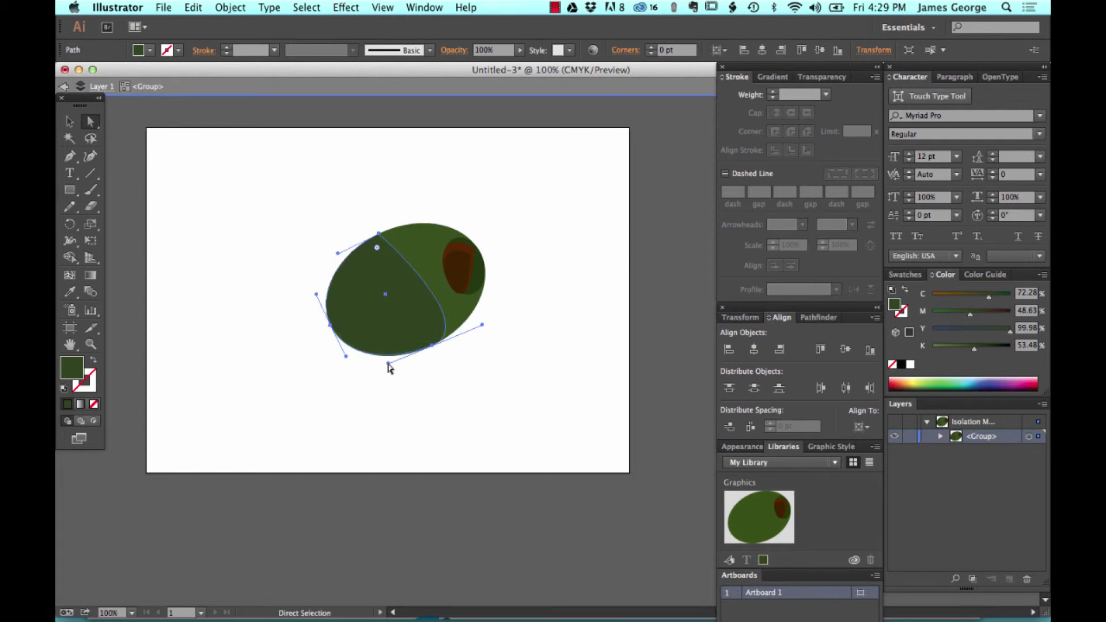
left_click(297, 240)
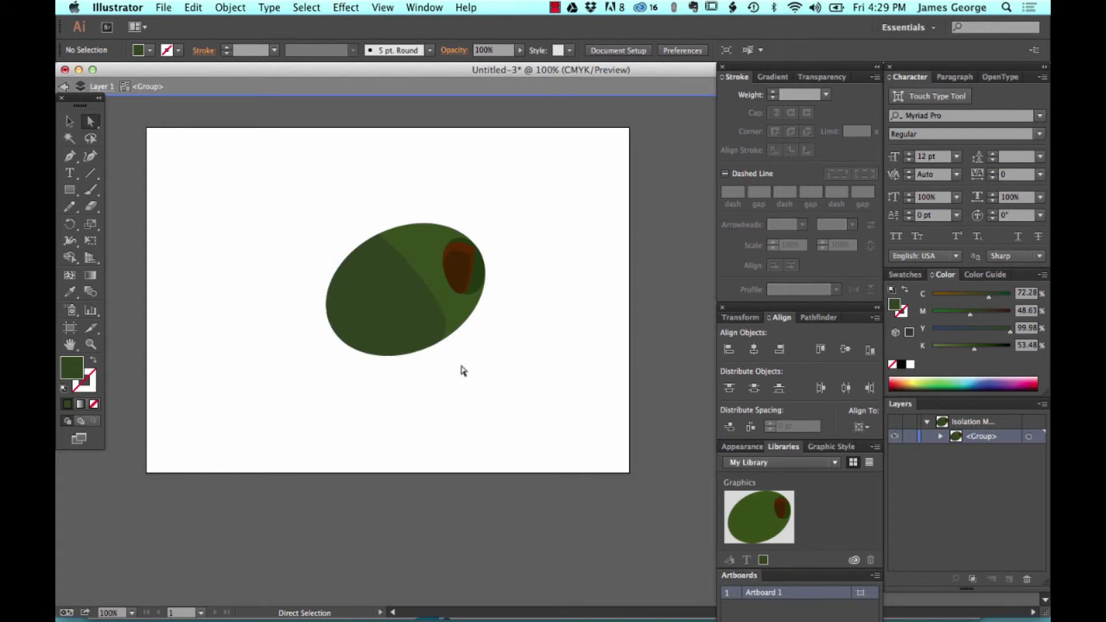
- Exit isolation mode and check the whole olive group by selecting and deselecting it
double_click(206, 154)
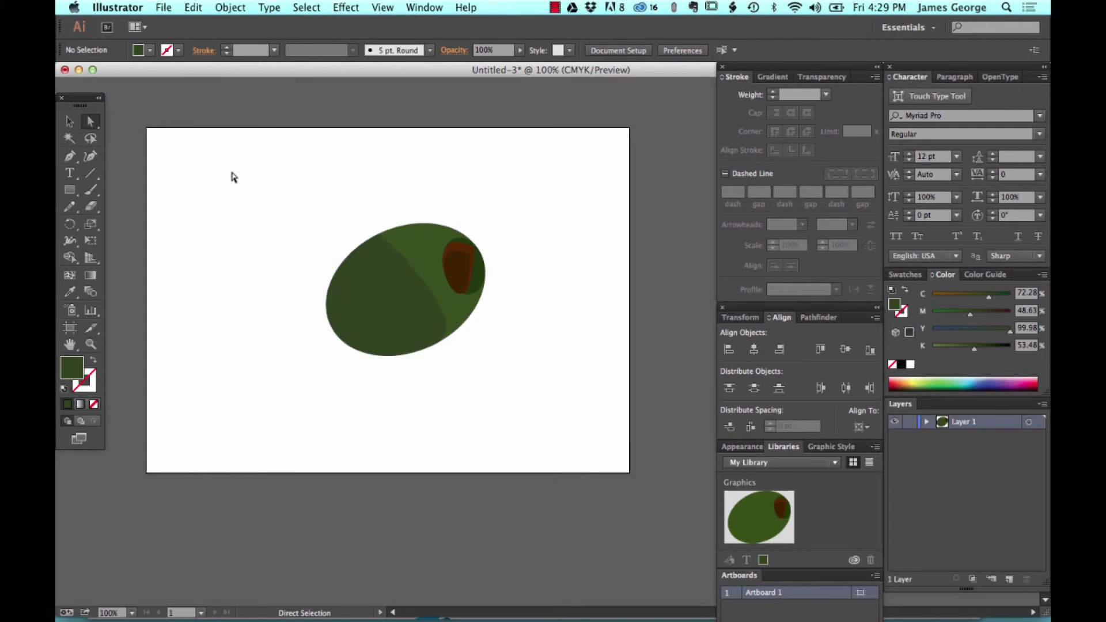
key("v")
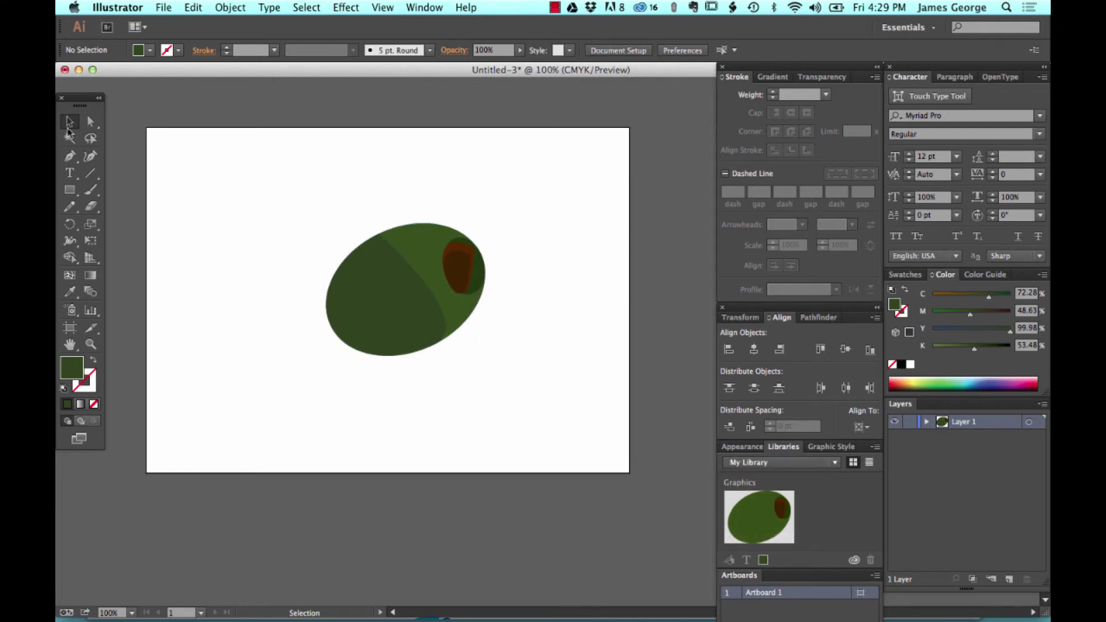
left_click(389, 279)
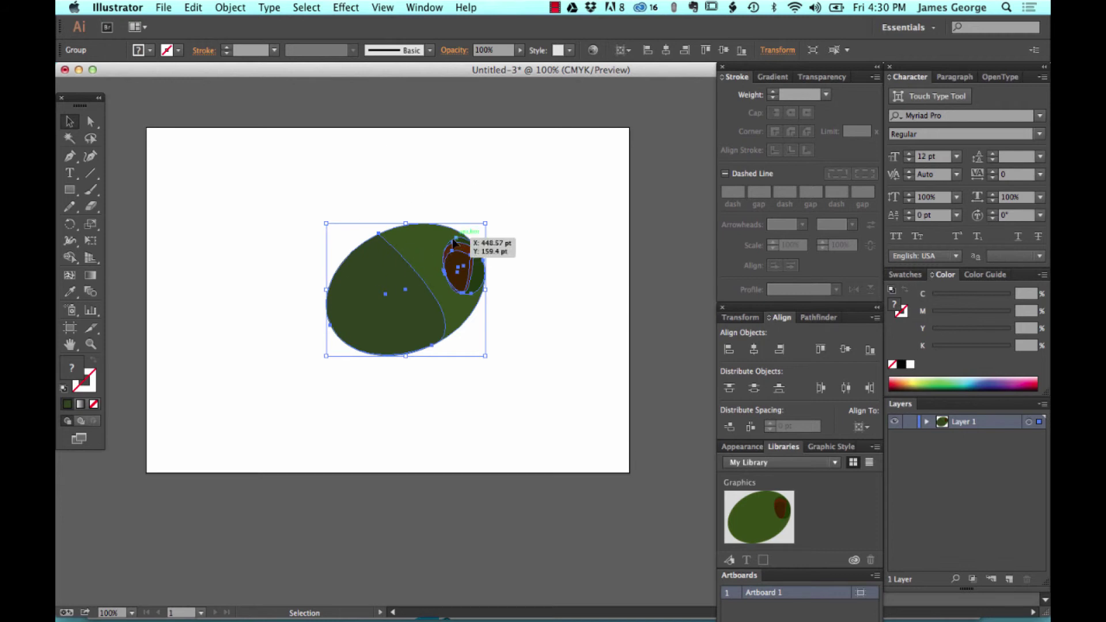
left_click(556, 168)
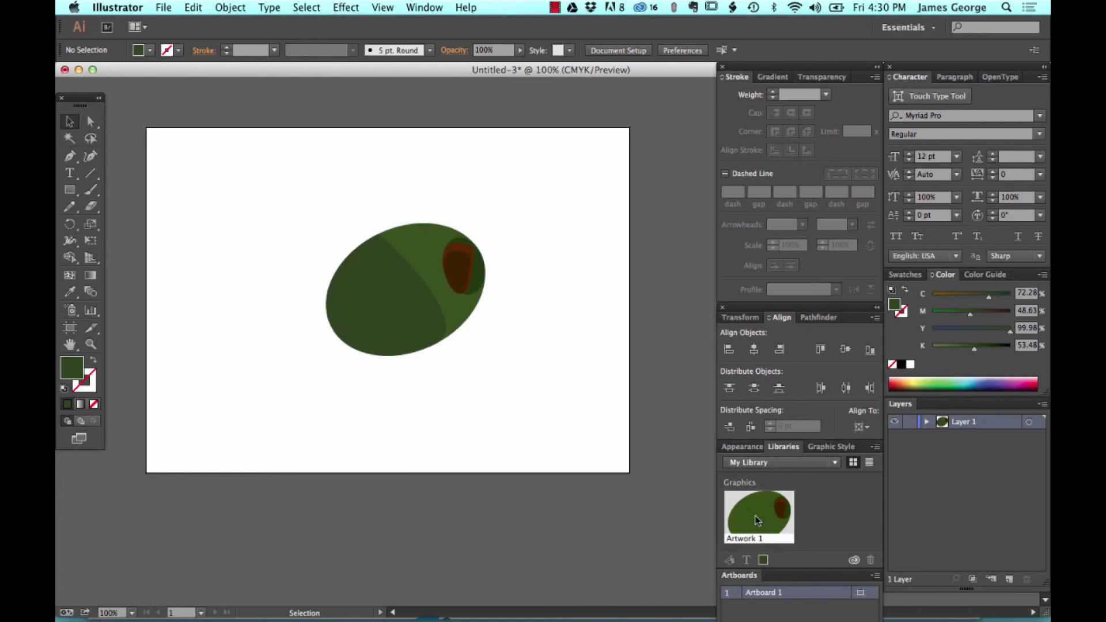
- Add the shaded olive group to My Library as a new graphic and rename that graphic shadow
left_click(411, 233)
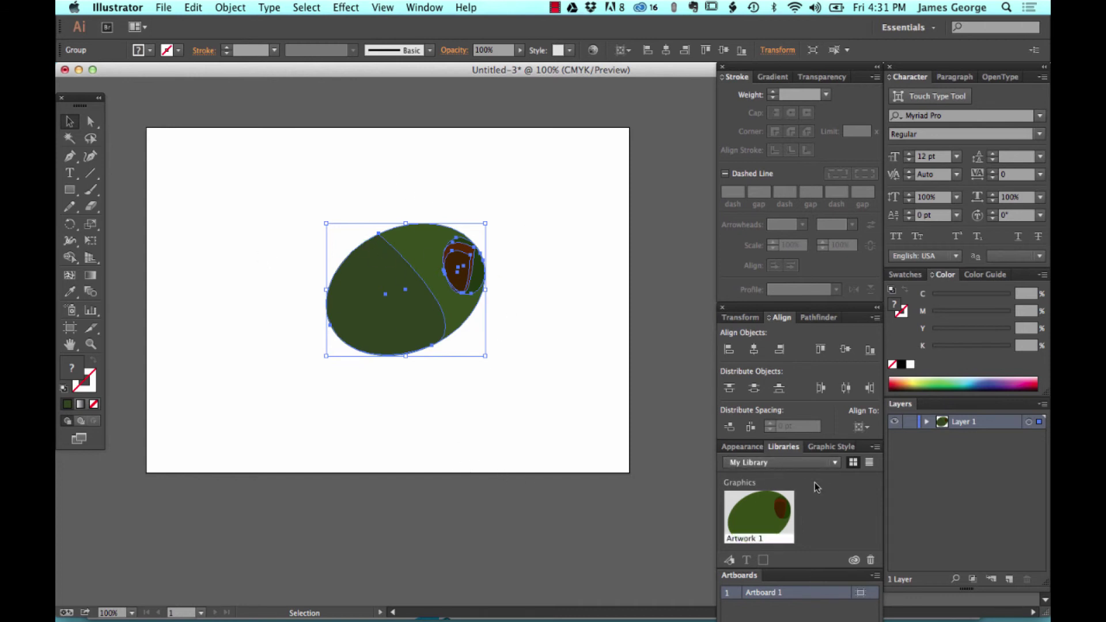
left_click(729, 560)
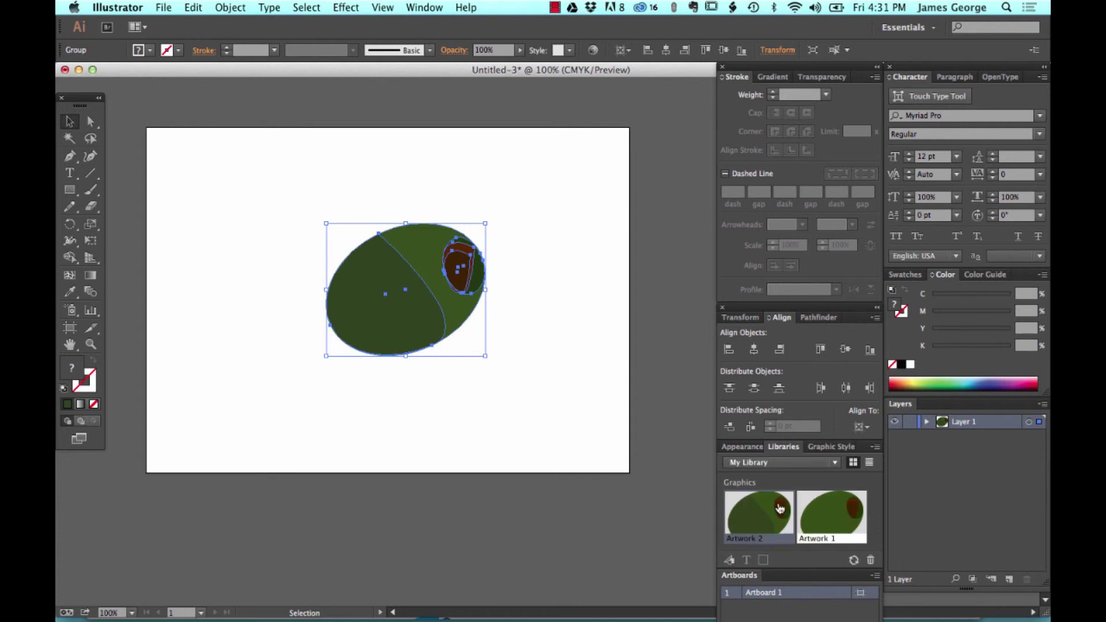
double_click(751, 540)
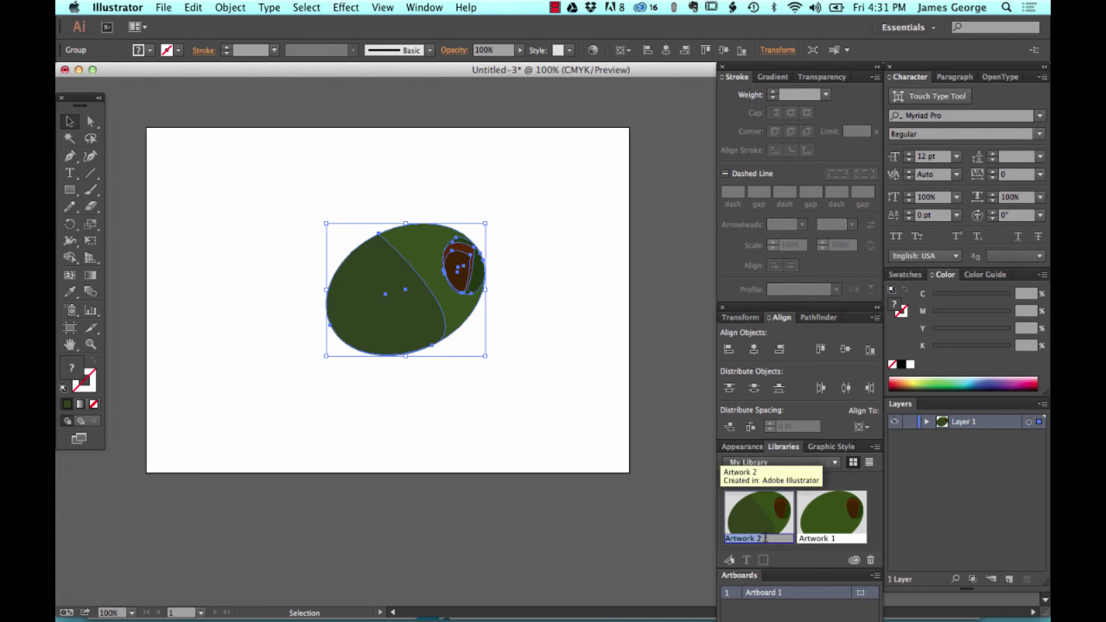
type("shadow")
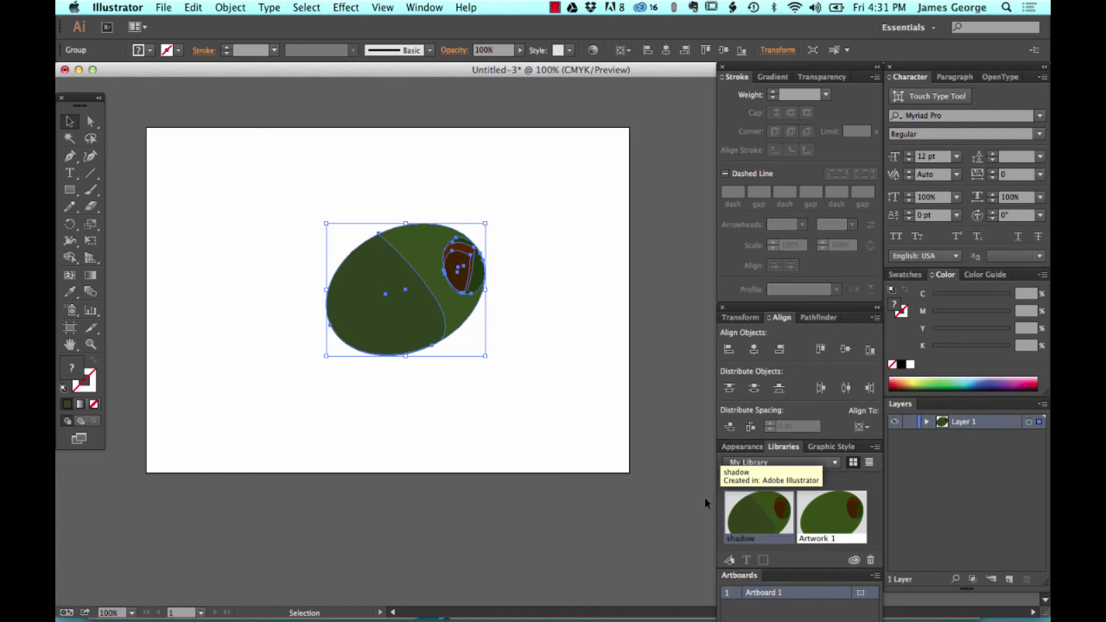
key("Return")
left_click(589, 271)
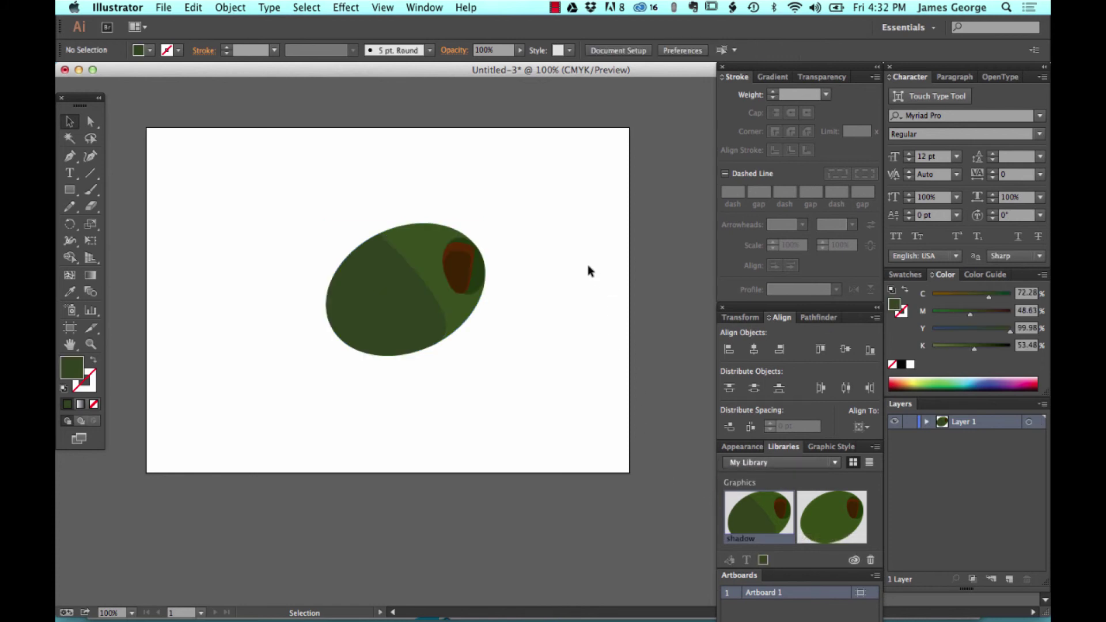